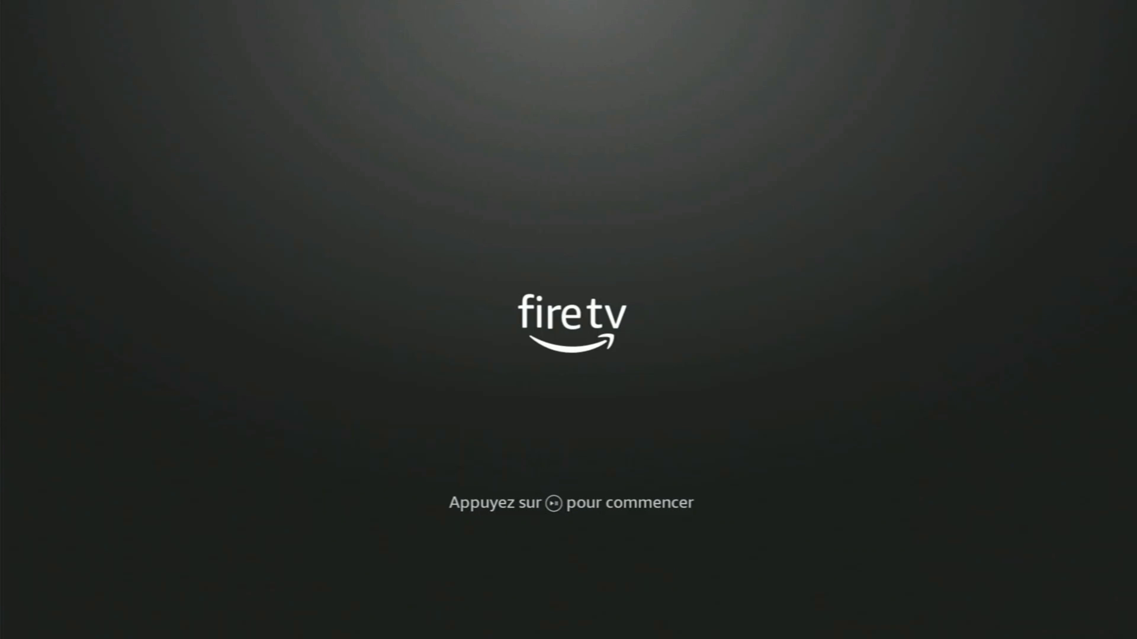
Begin the device setup and choose English (United States) as the language
key("XF86AudioPlay")
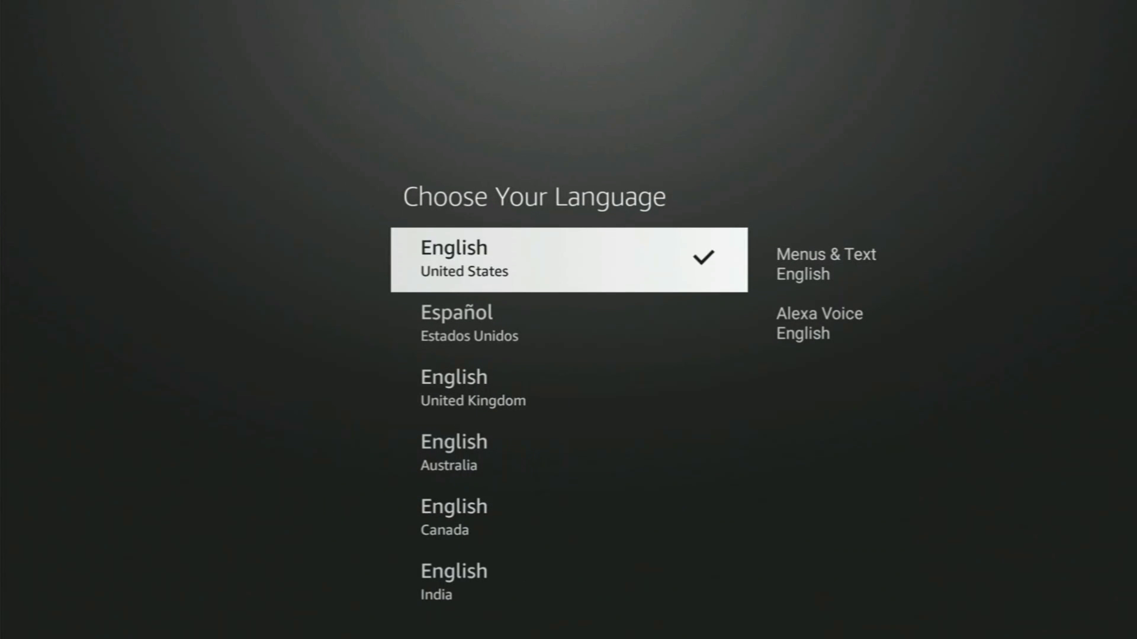
key("Return")
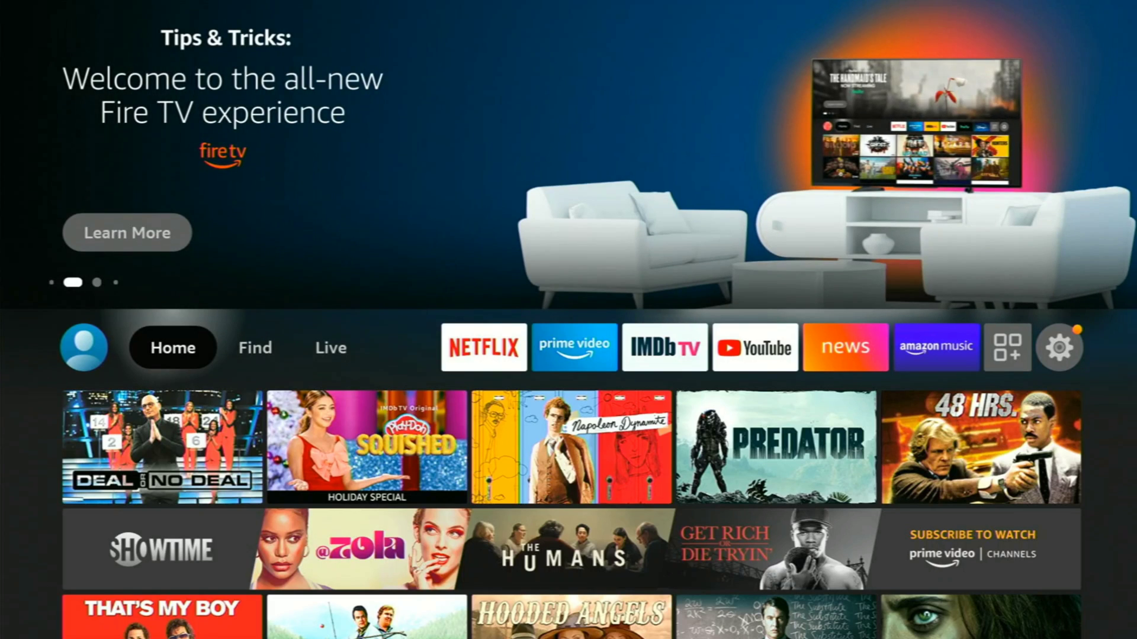
Open the device settings from the home screen
key("Right")
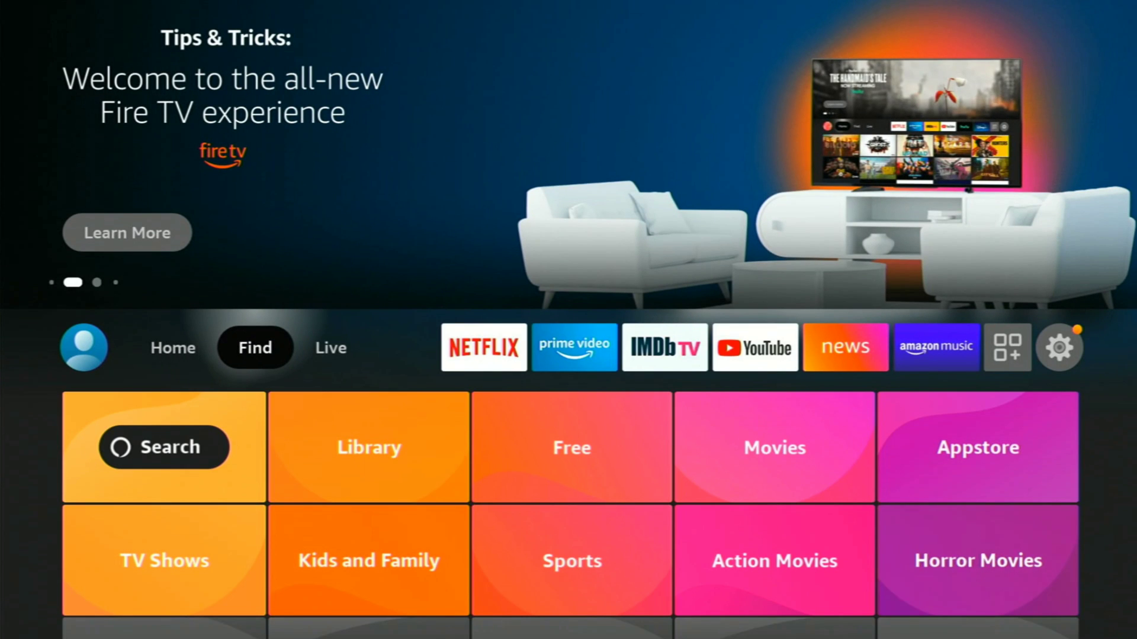
key("Right")
key("Right")
key("Right")
key("Right")
key("Right")
key("Right")
key("Right")
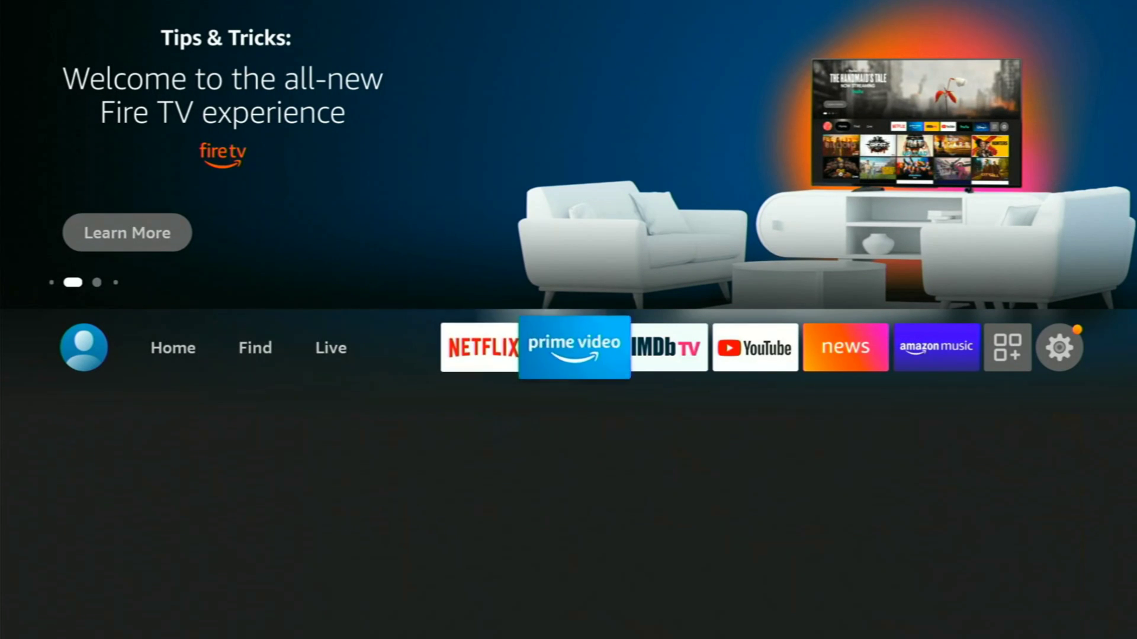
key("Right")
key("Right")
key("Return")
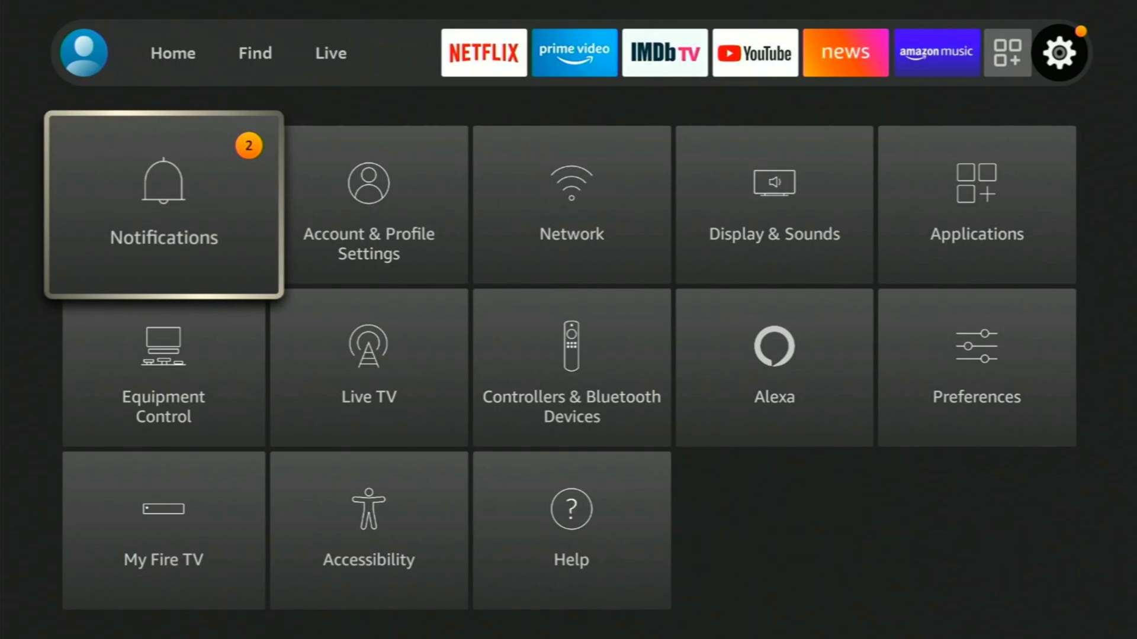
Examine the device information and the Install Update entry on the About page of My Fire TV
key("Down")
key("Down")
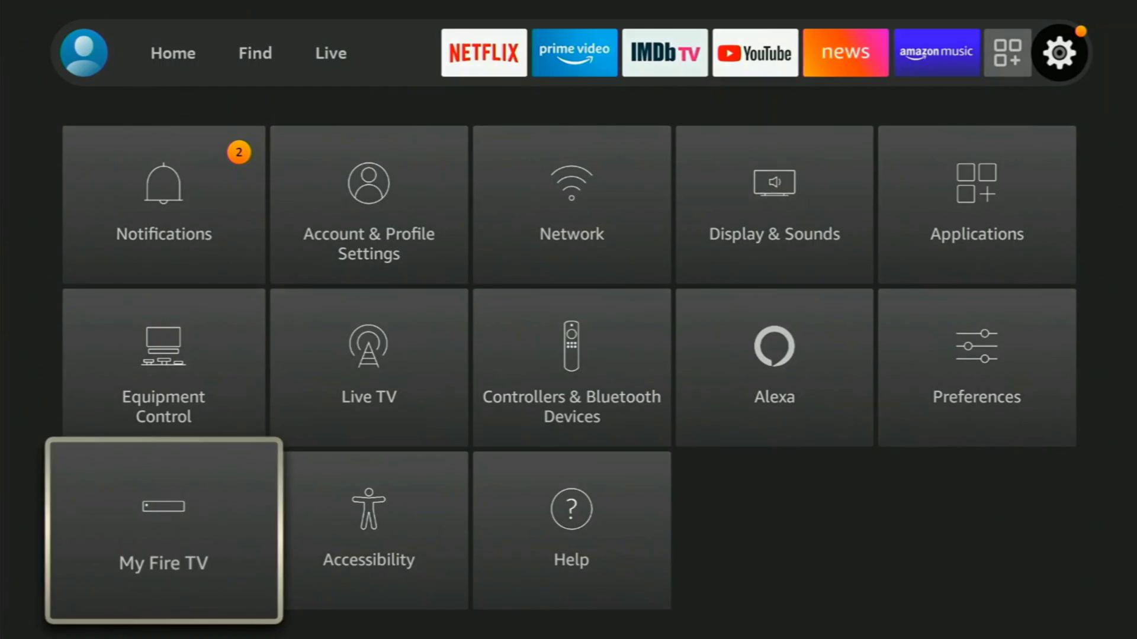
key("Return")
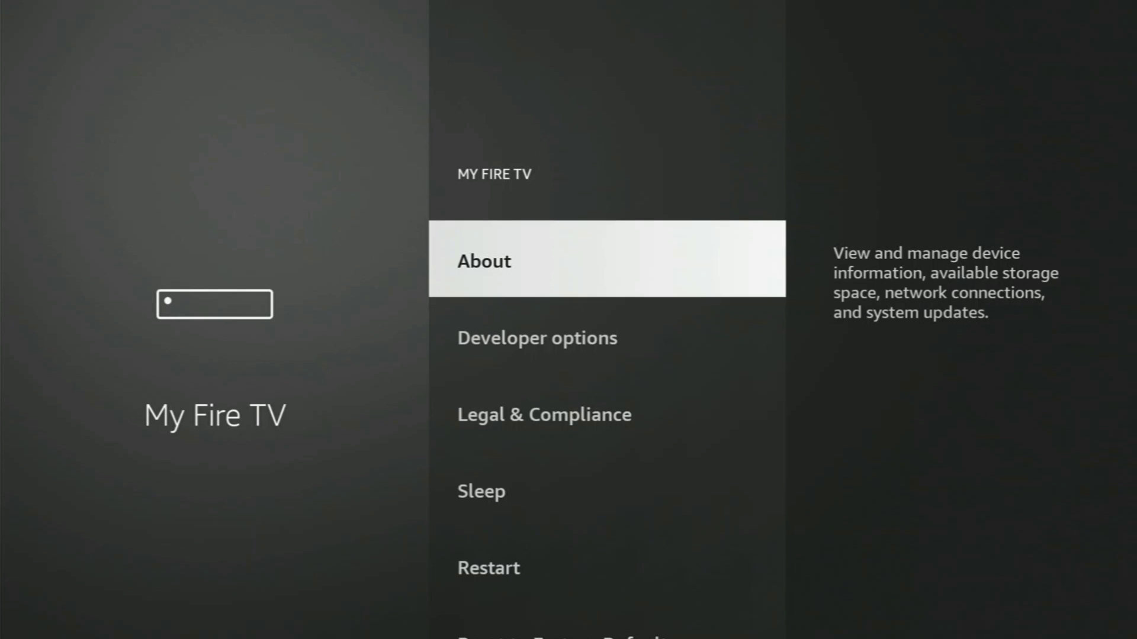
key("Return")
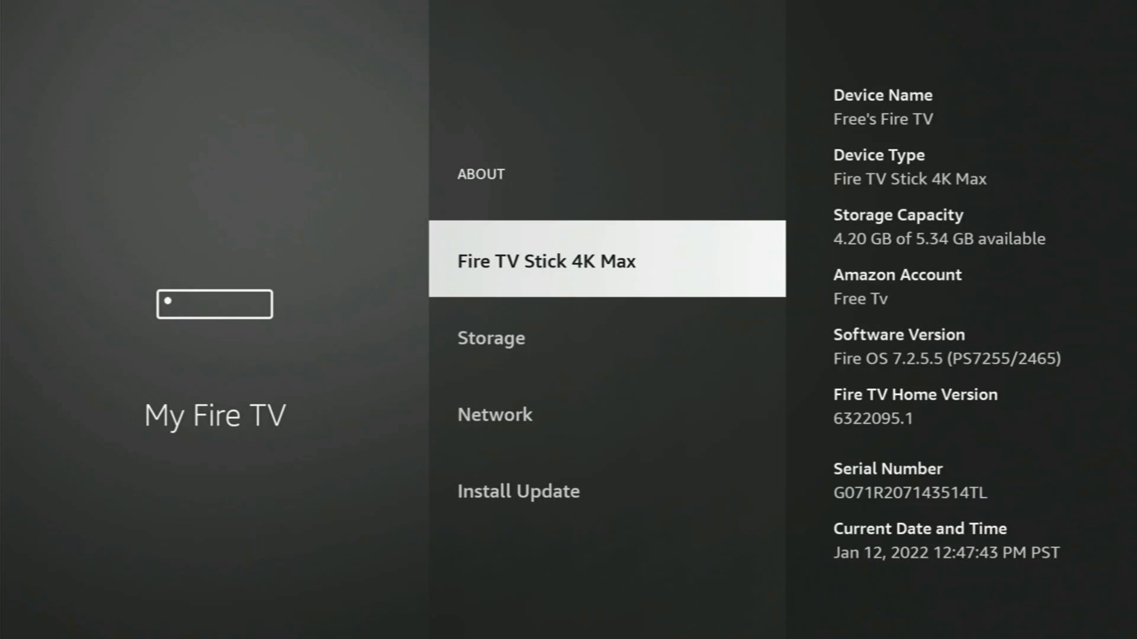
key("Down")
key("Down")
key("Down")
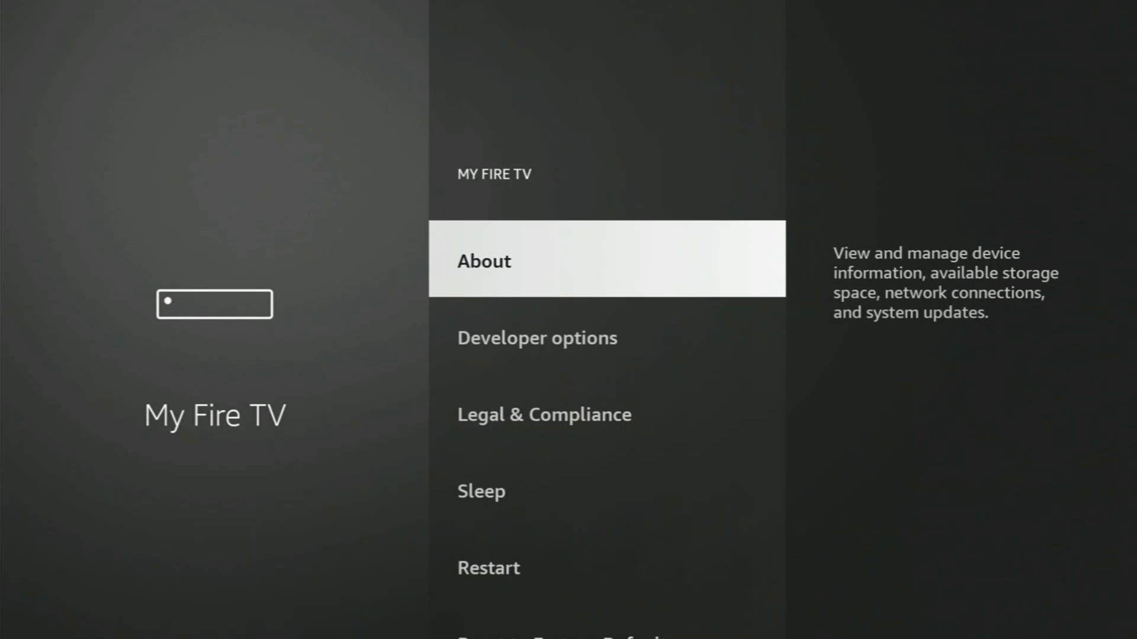
Turn on ADB debugging in the developer options of My Fire TV
key("Down")
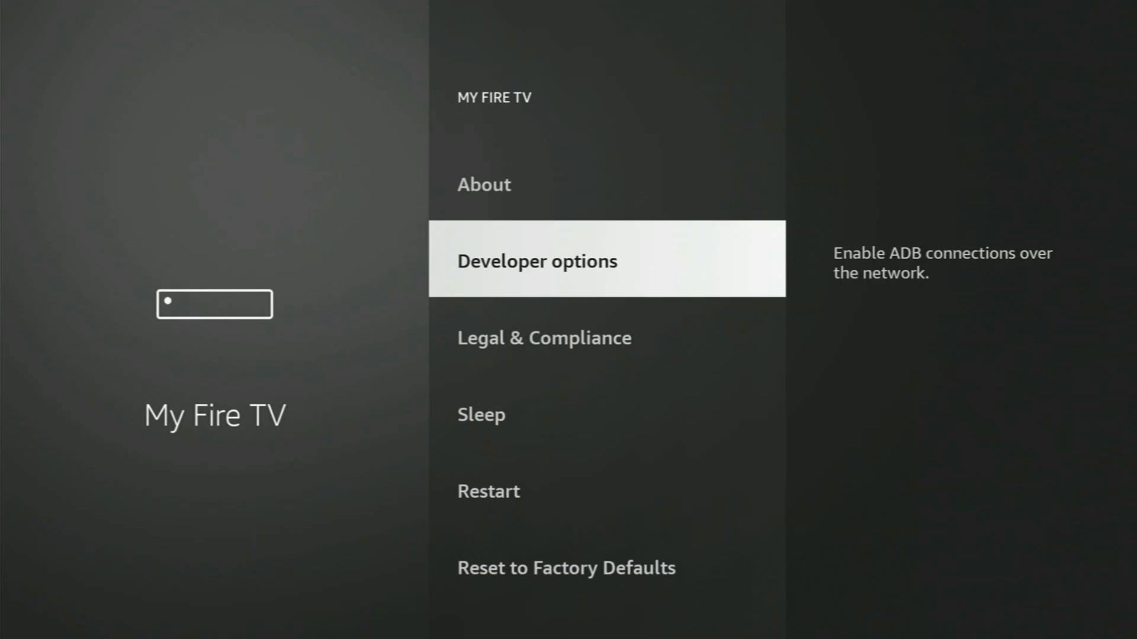
key("Return")
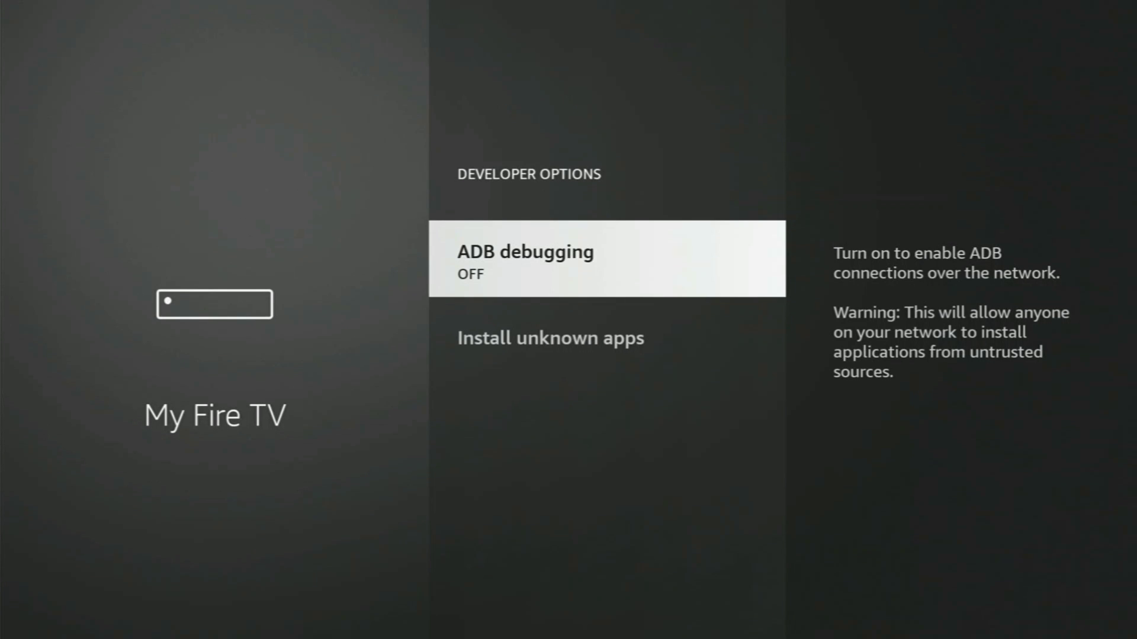
key("Return")
Check the Install unknown apps option, dismiss its notice and return to the home screen
key("Down")
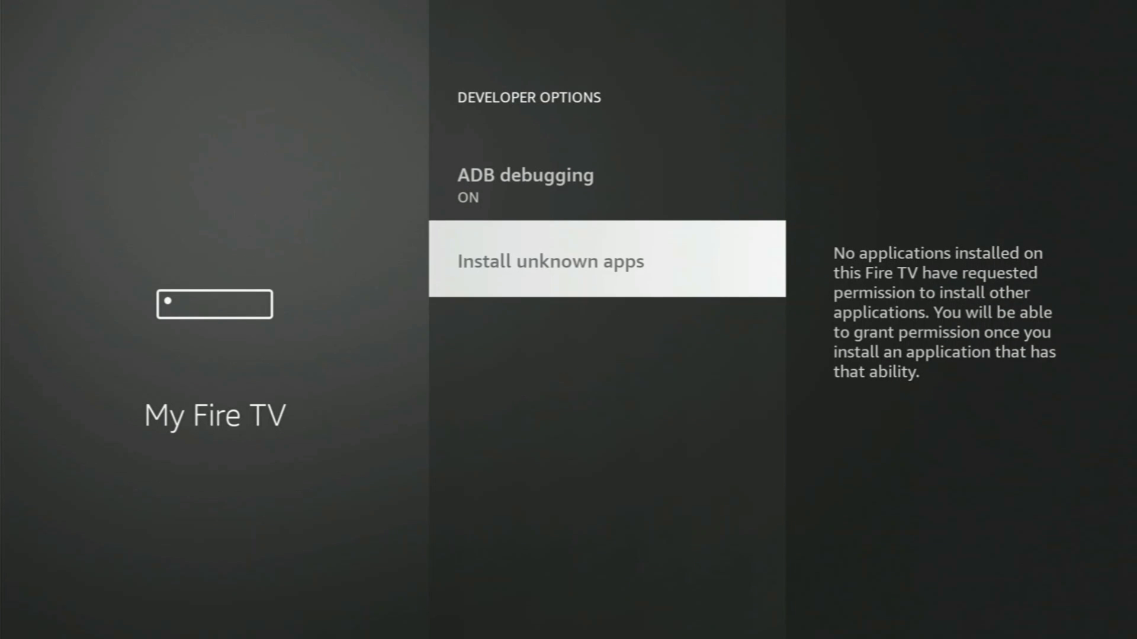
key("Return")
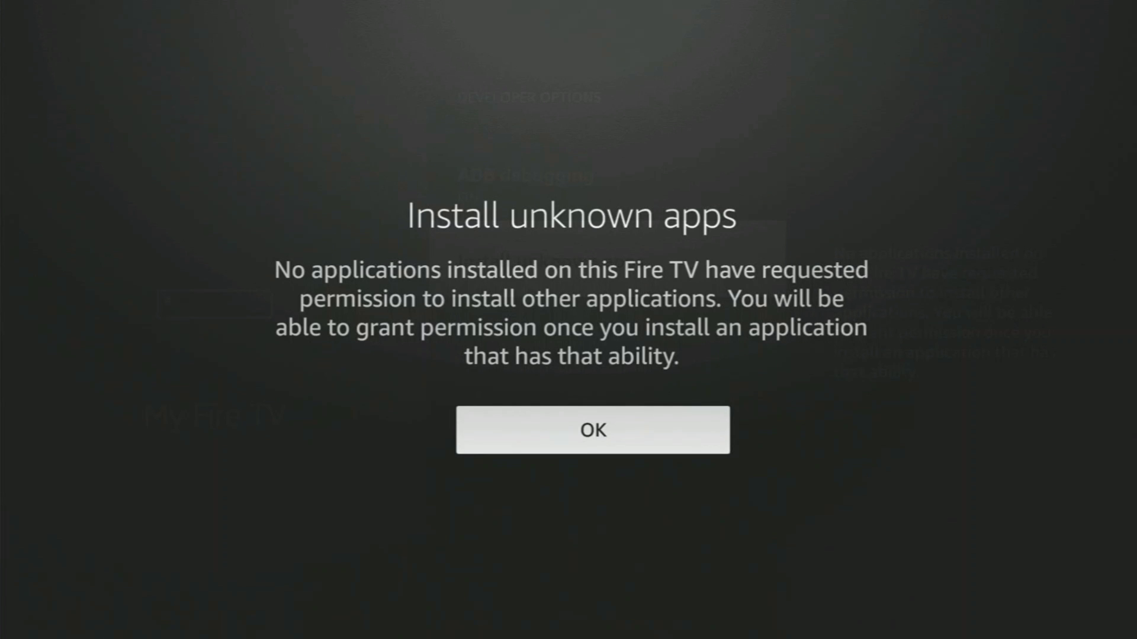
key("Return")
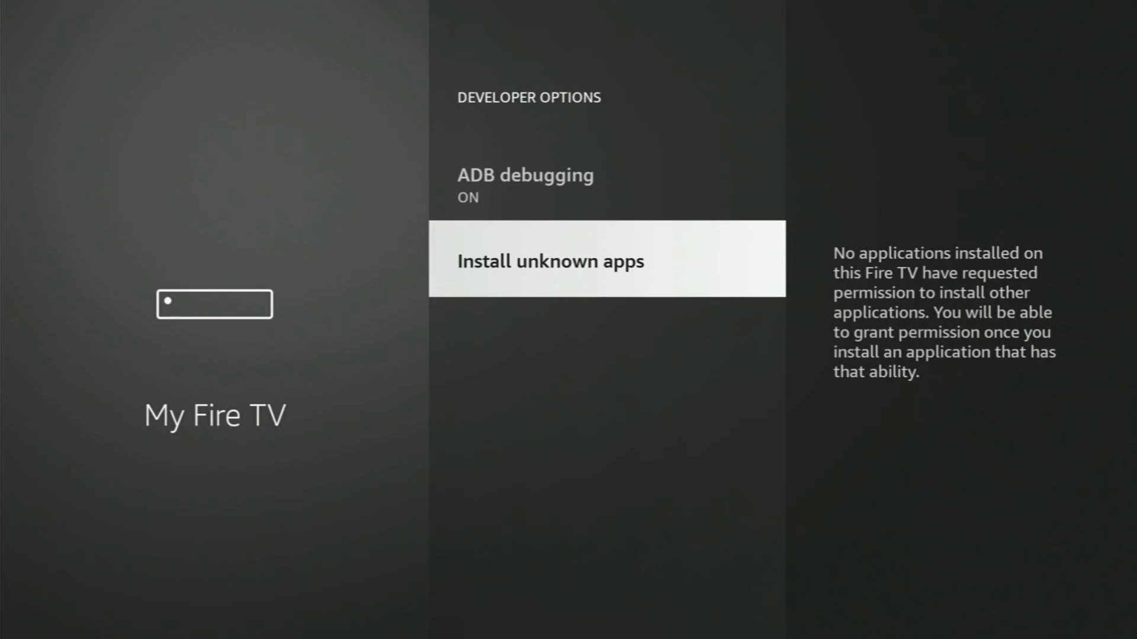
key("Escape")
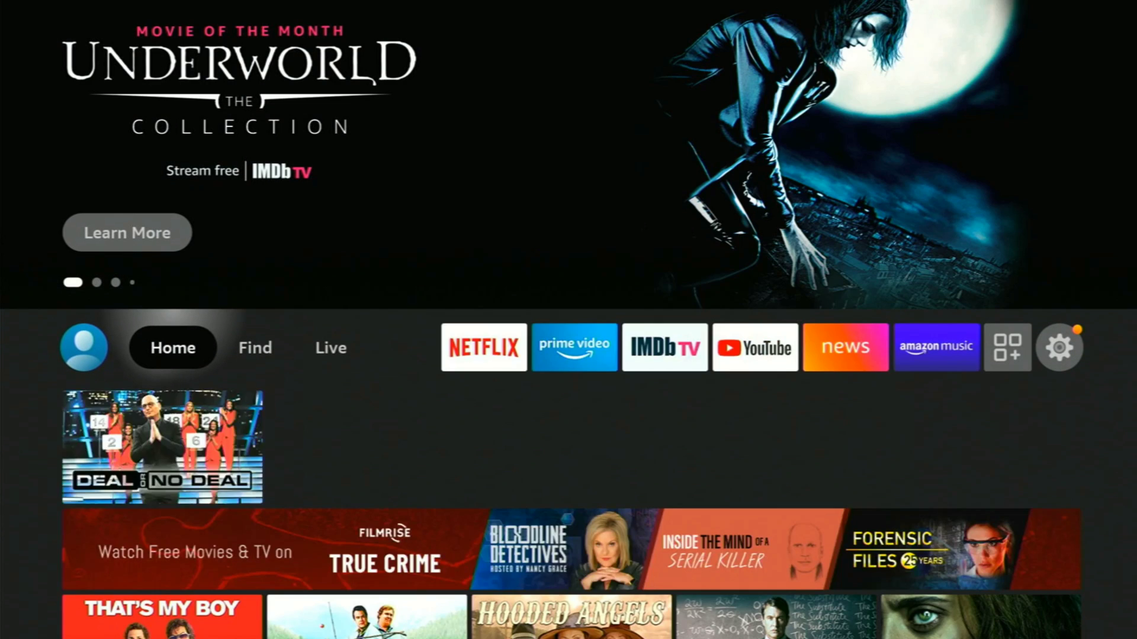
Open the Preferences category of the device settings from the home screen
key("Right")
key("Right")
key("Right")
key("Right")
key("Right")
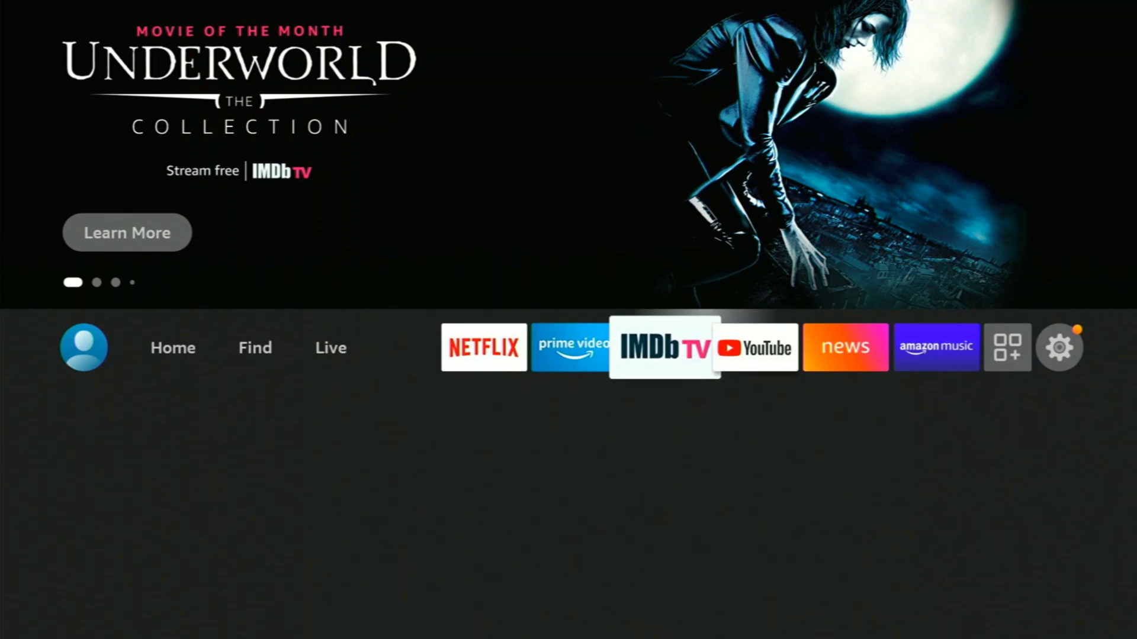
key("Right")
key("Right")
key("Right")
key("Right")
key("Right")
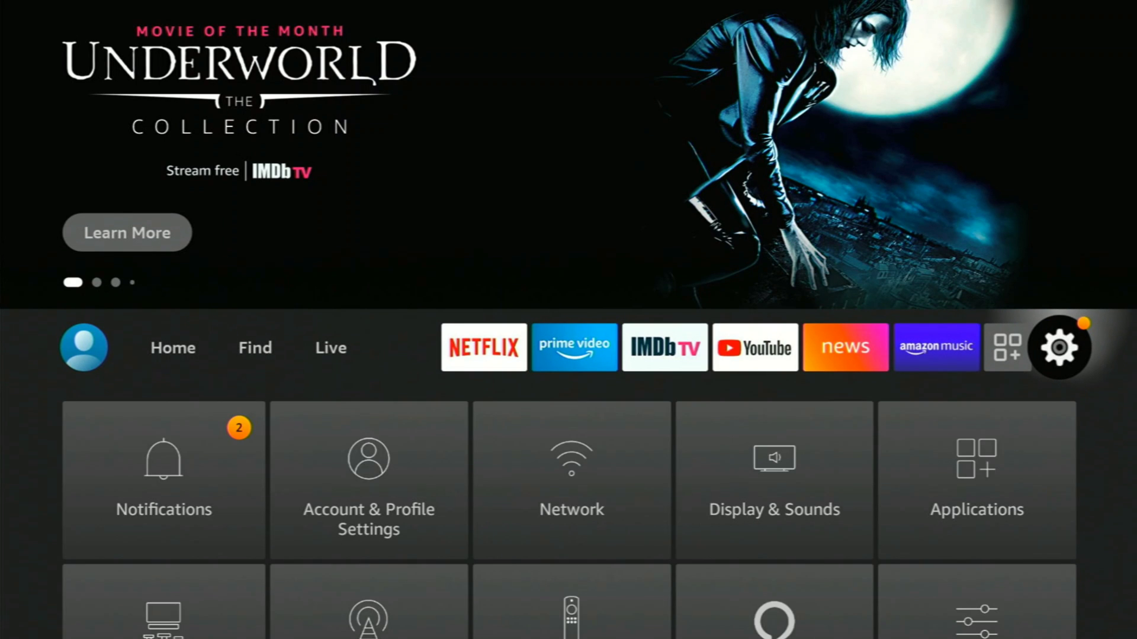
key("Down")
key("Right")
key("Right")
key("Right")
key("Right")
key("Down")
key("Return")
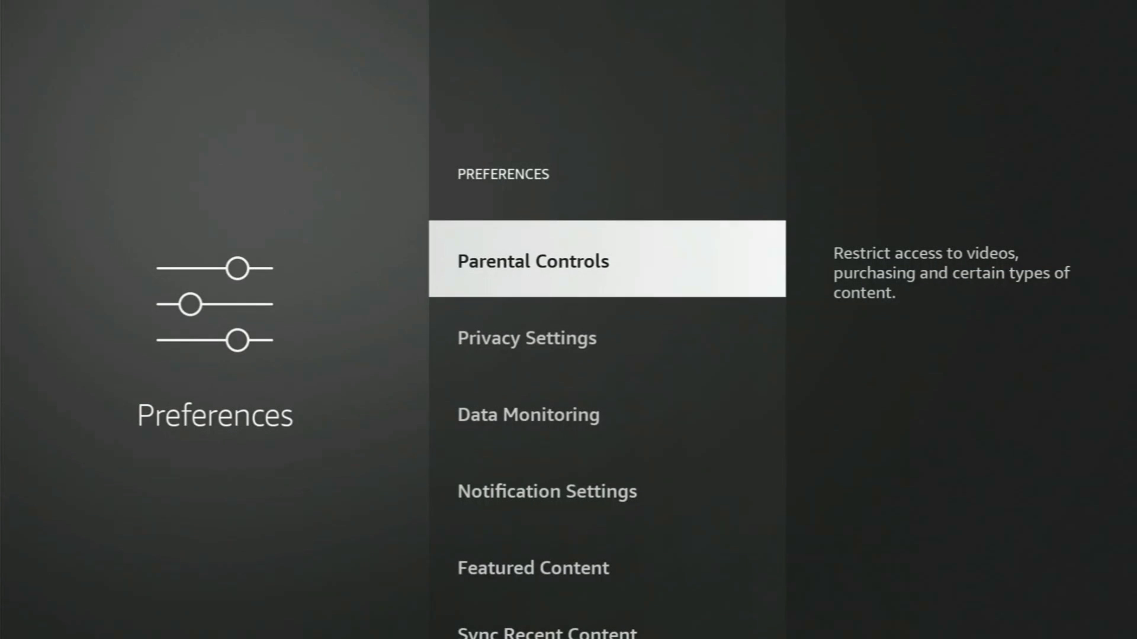
Turn off Device Usage Data in the privacy settings
key("Down")
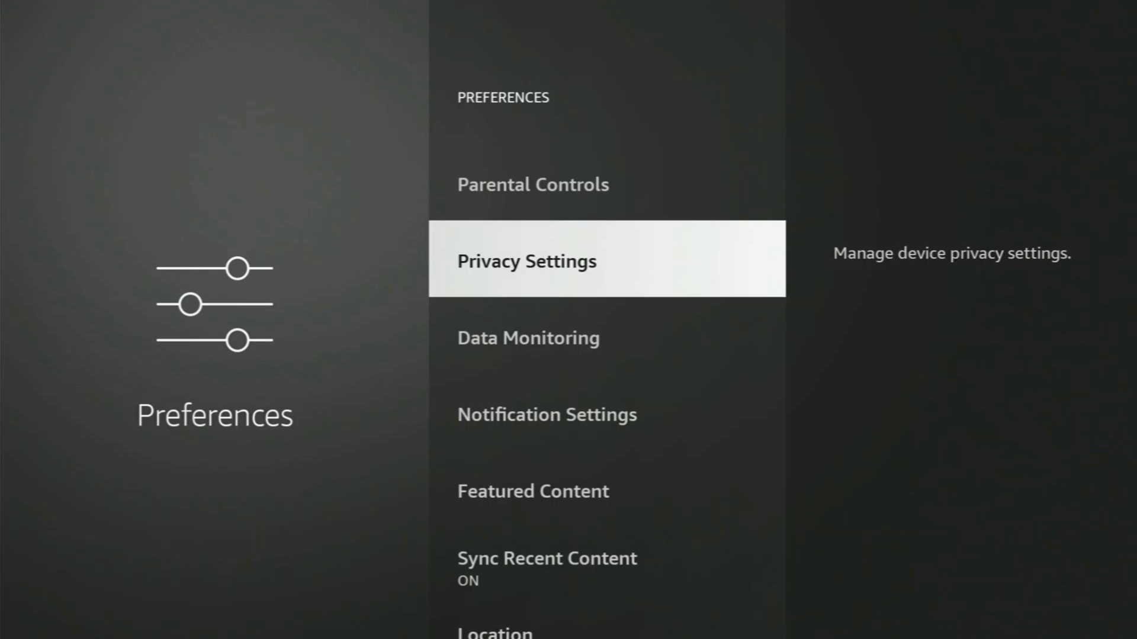
key("Return")
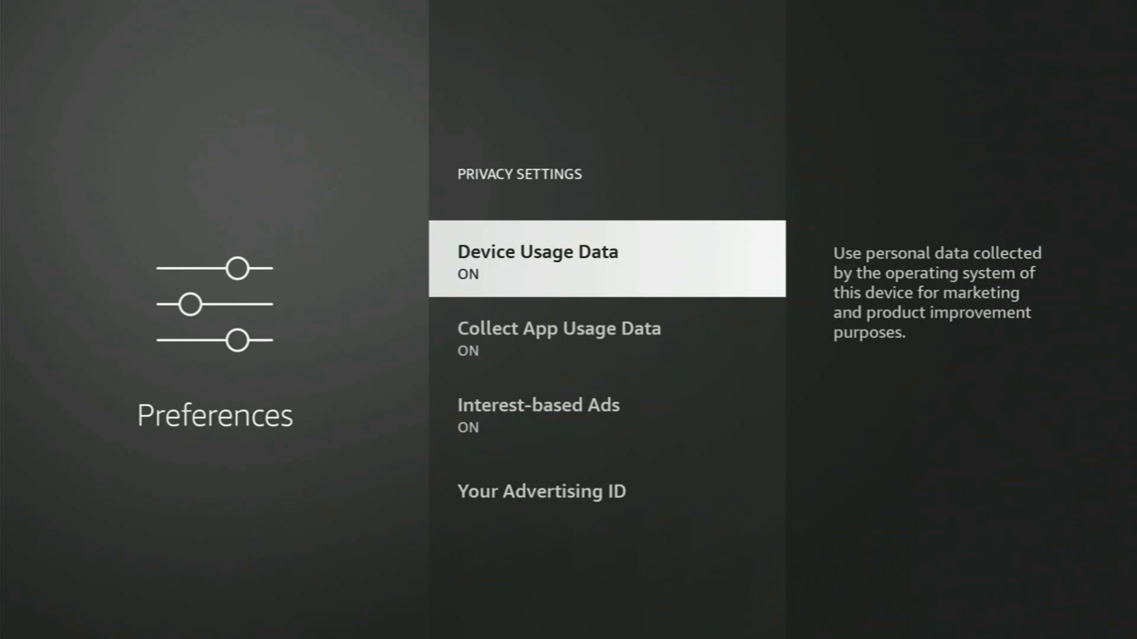
key("Return")
key("Return")
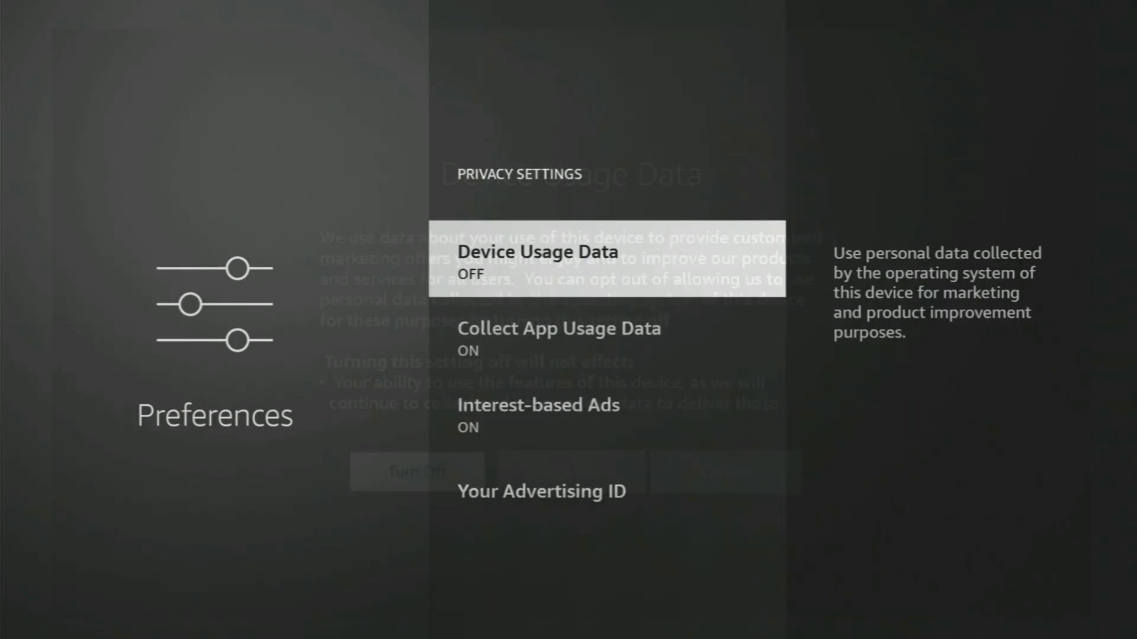
Turn off Collect App Usage Data and Interest-based Ads, and leave the privacy settings
key("Down")
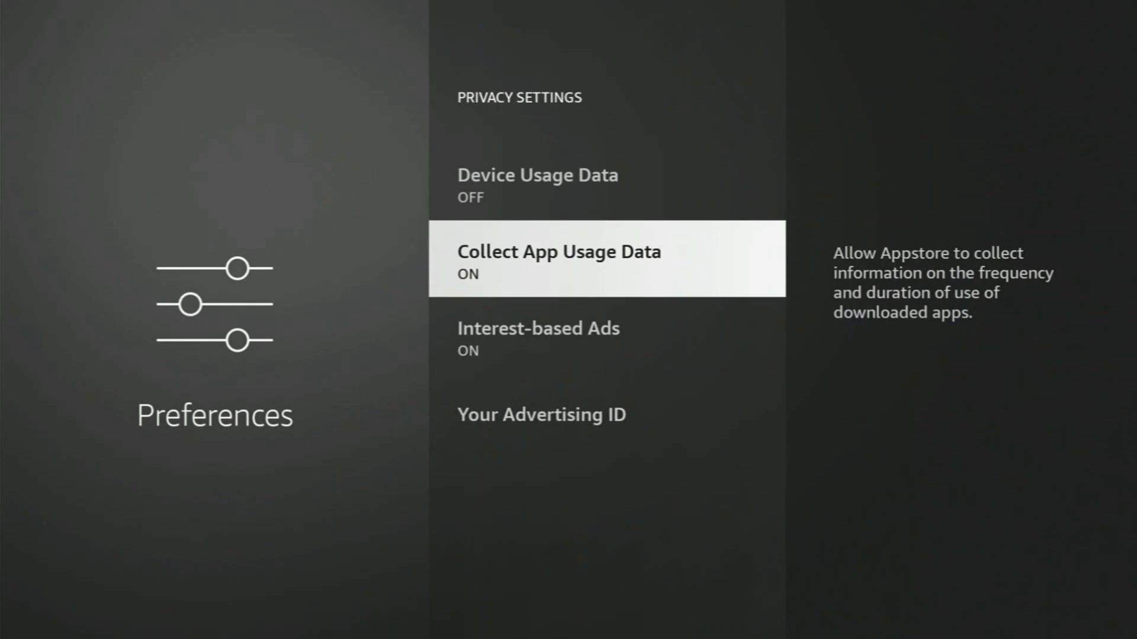
key("Return")
key("Return")
key("Down")
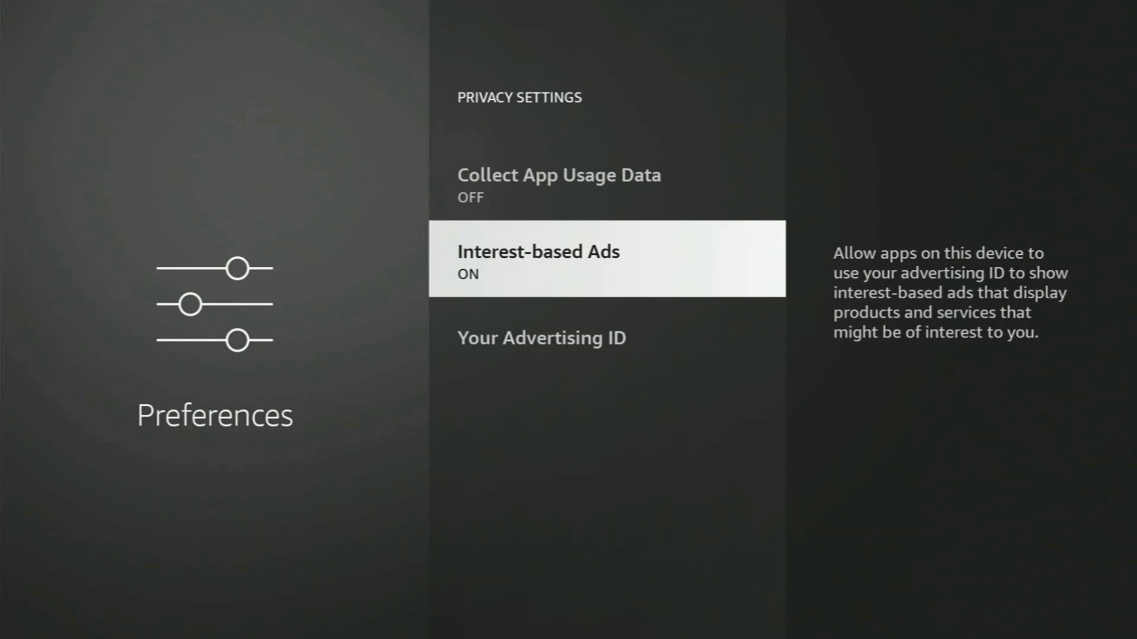
key("Return")
key("Return")
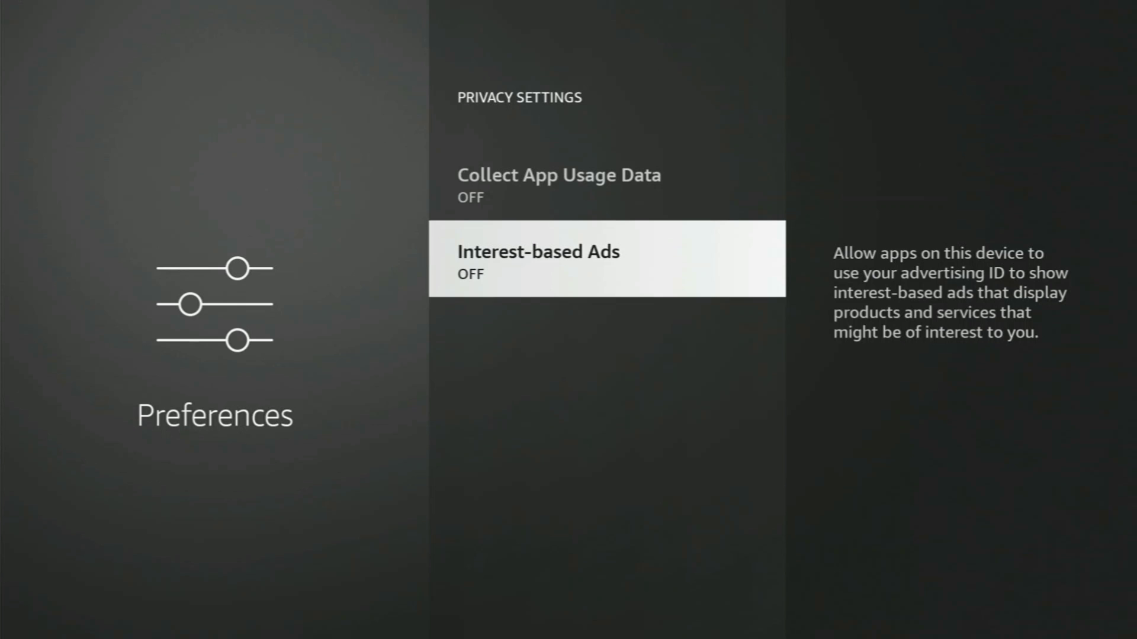
key("Escape")
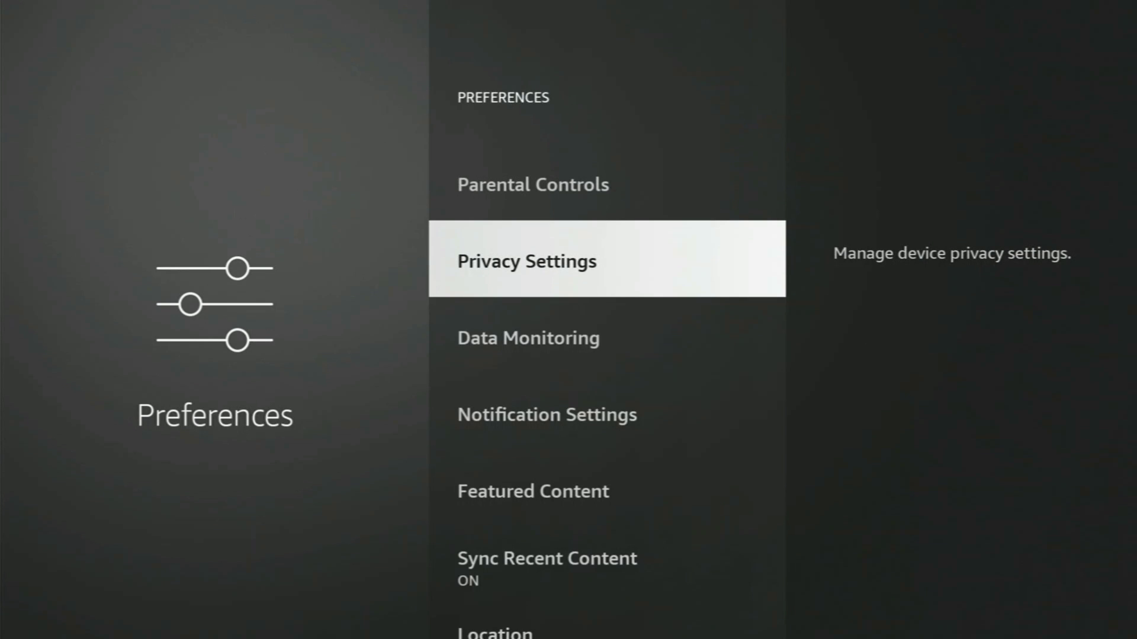
Check the Data Monitoring setting in the preferences
key("Down")
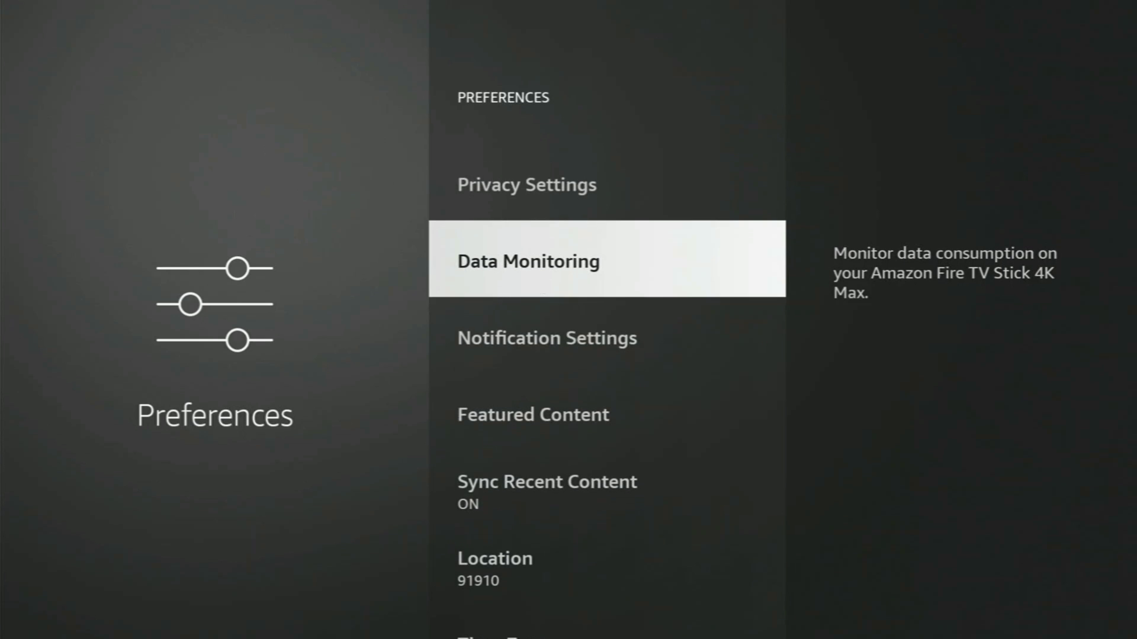
key("Return")
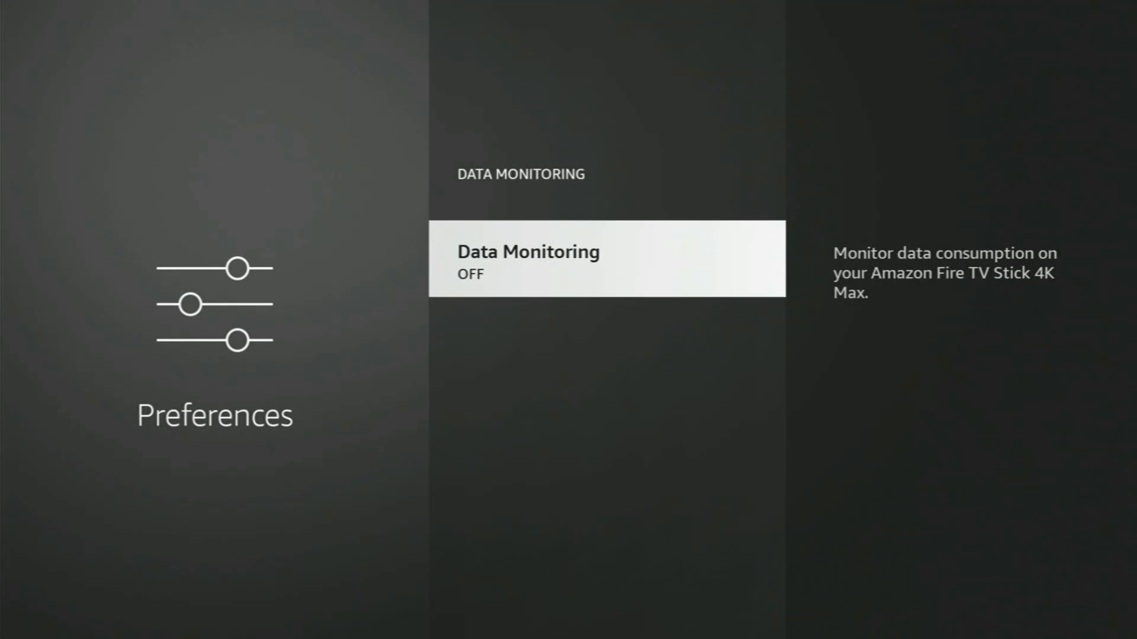
key("Escape")
Turn off Alexa Notifications under the app notifications in the notification settings
key("Down")
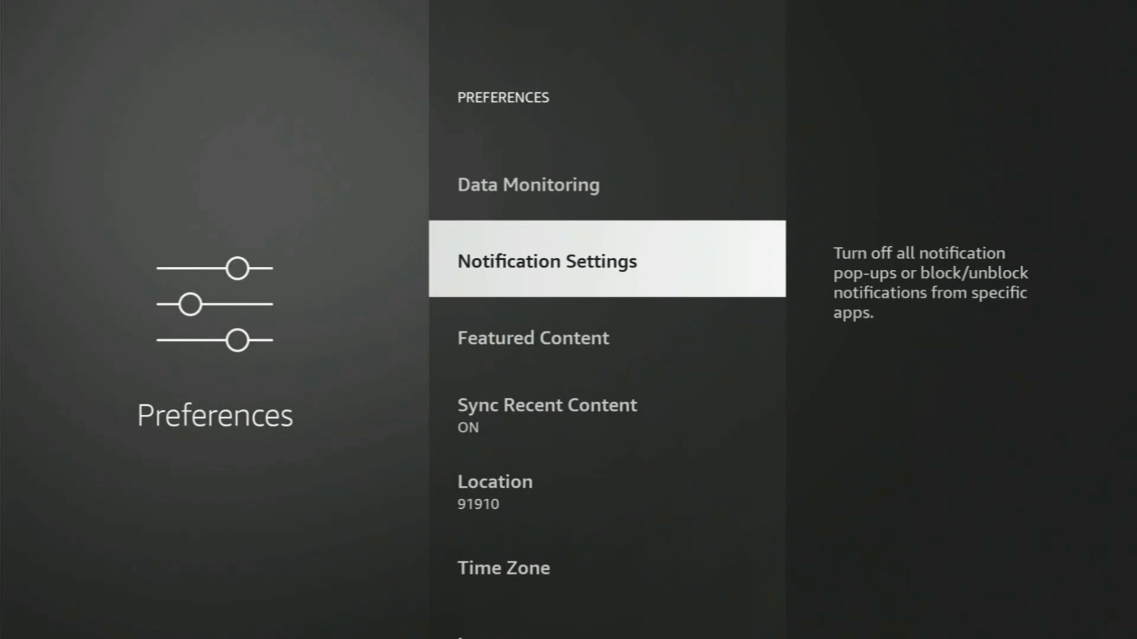
key("Return")
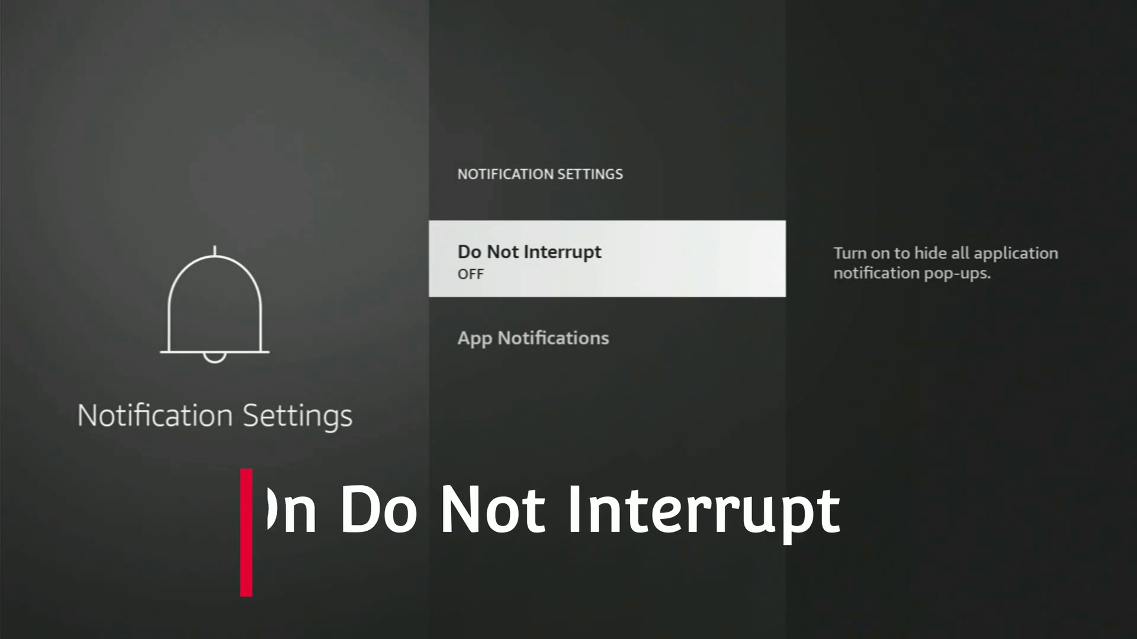
key("Down")
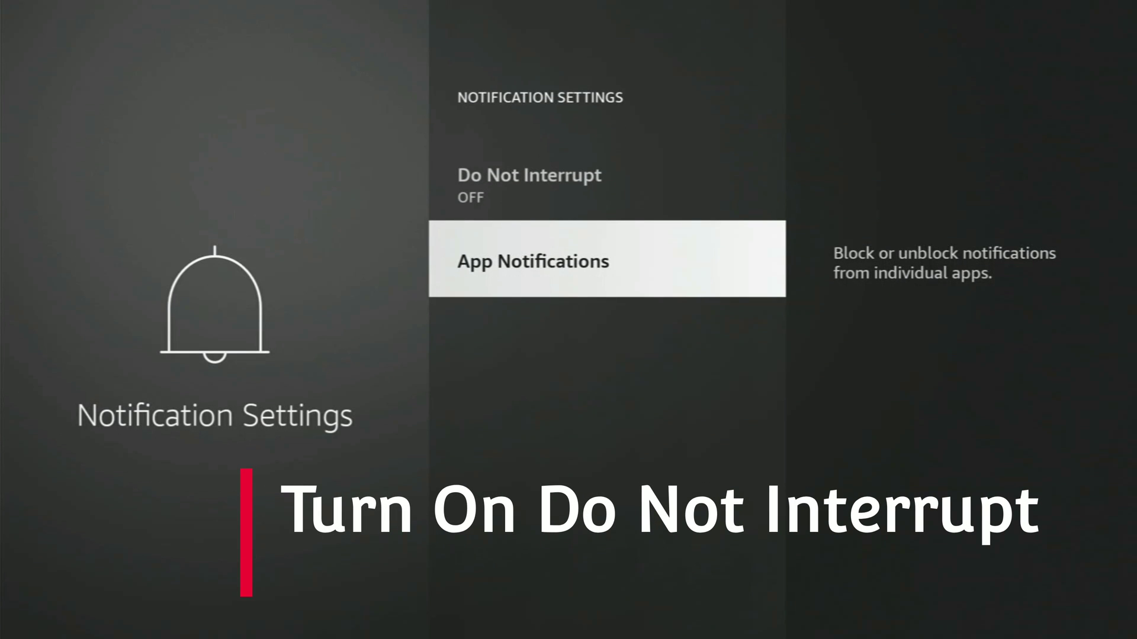
key("Return")
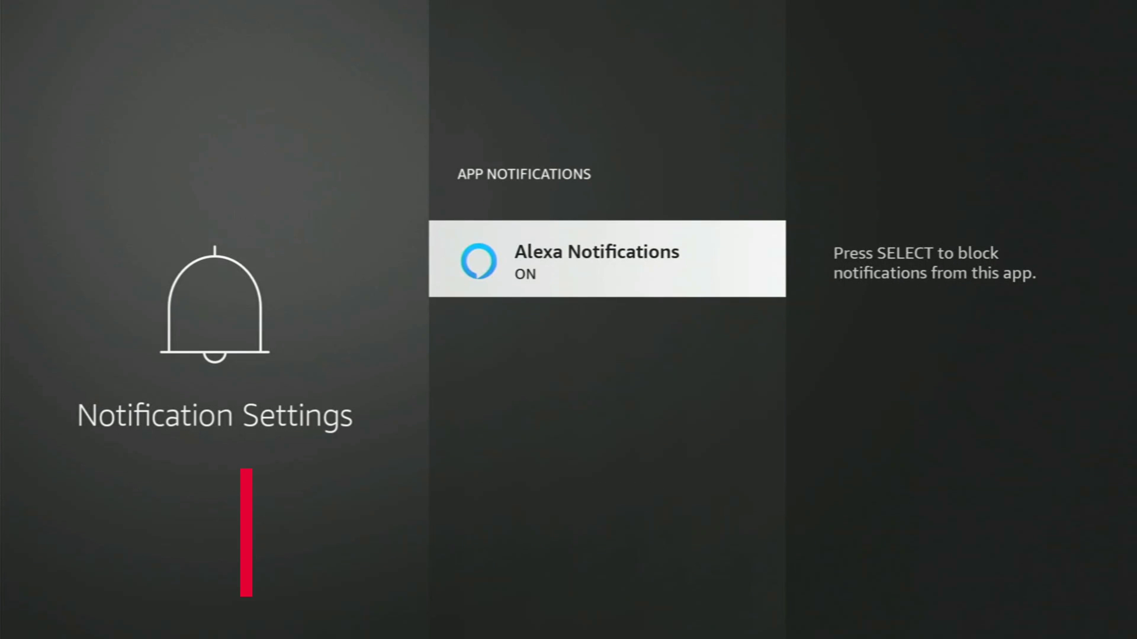
key("Return")
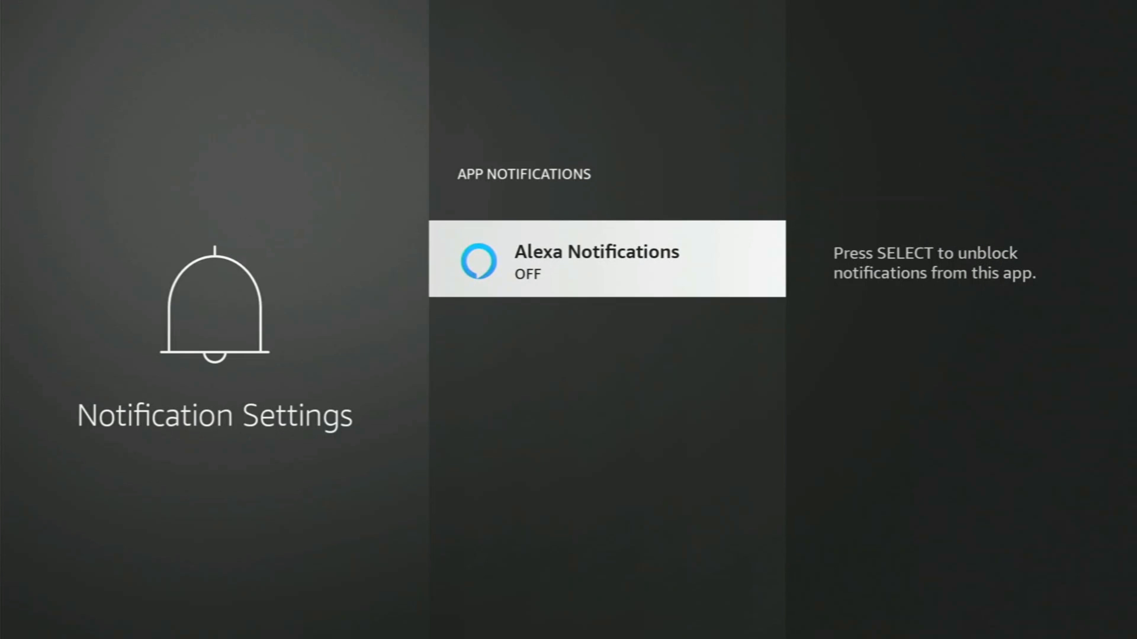
key("Escape")
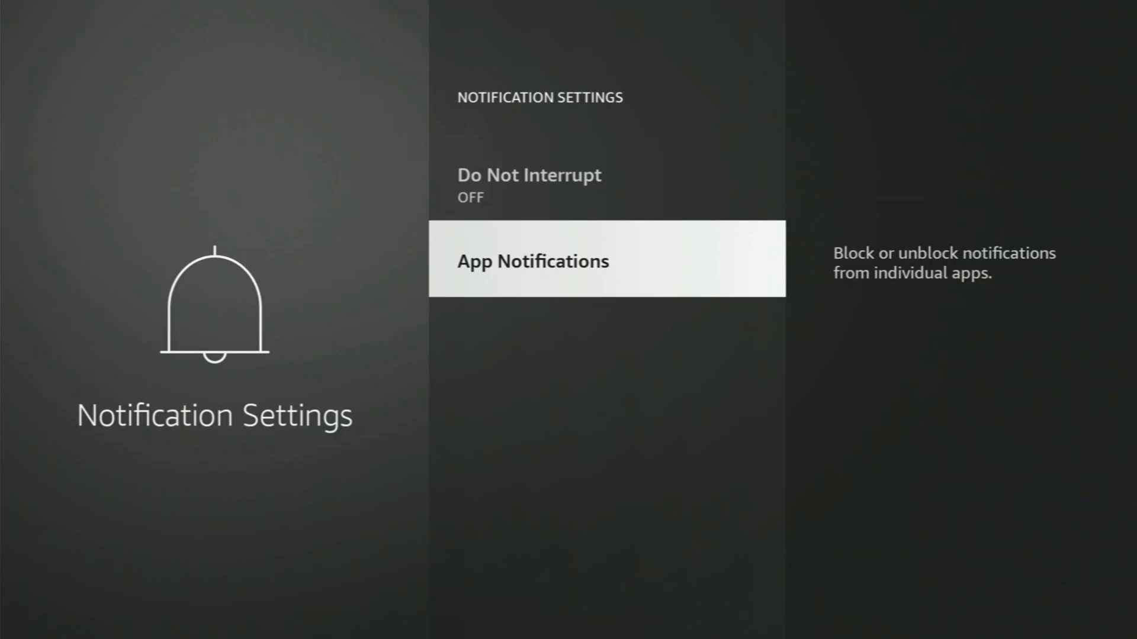
Turn off Allow Video Autoplay in the Featured Content preferences
key("Escape")
key("Down")
key("Return")
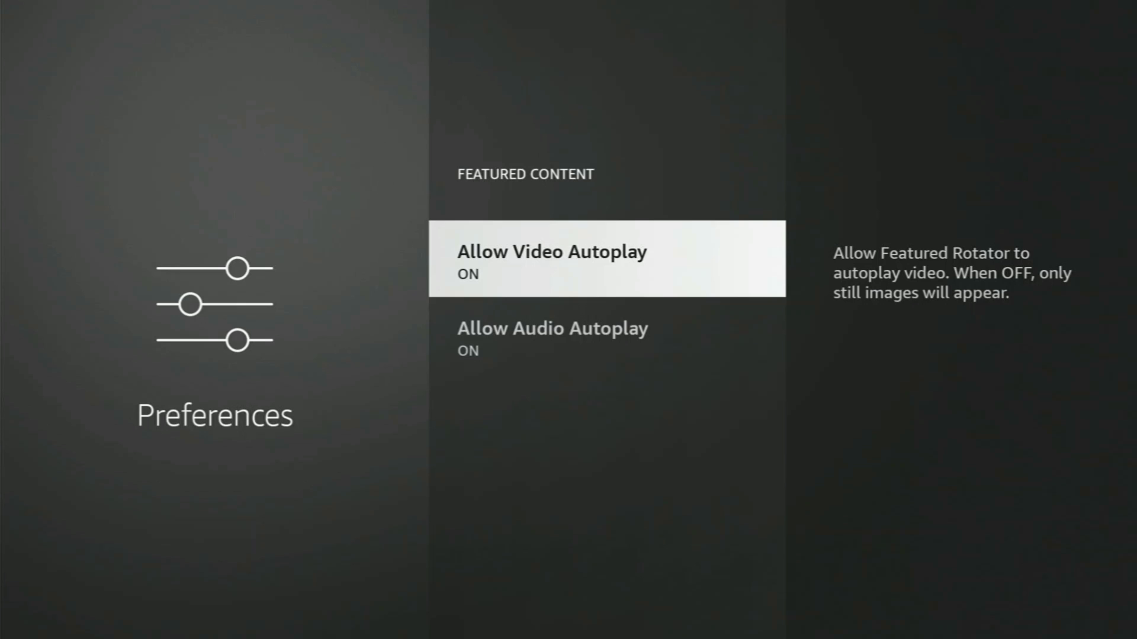
key("Return")
key("Down")
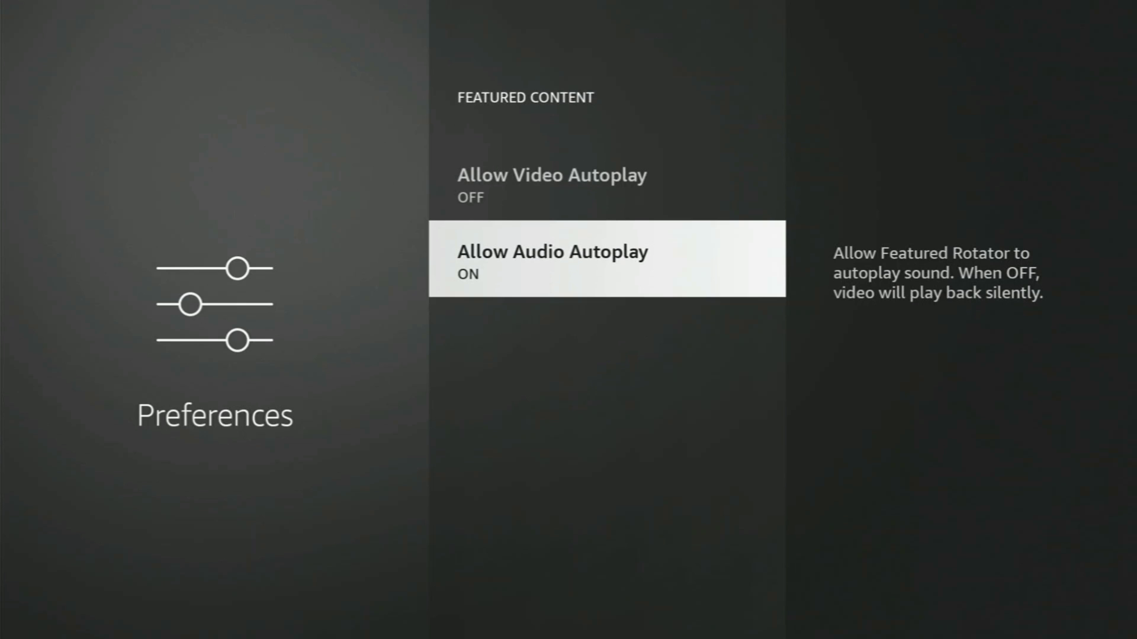
Turn off Allow Audio Autoplay in the Featured Content preferences, and leave the preferences
key("Return")
key("Escape")
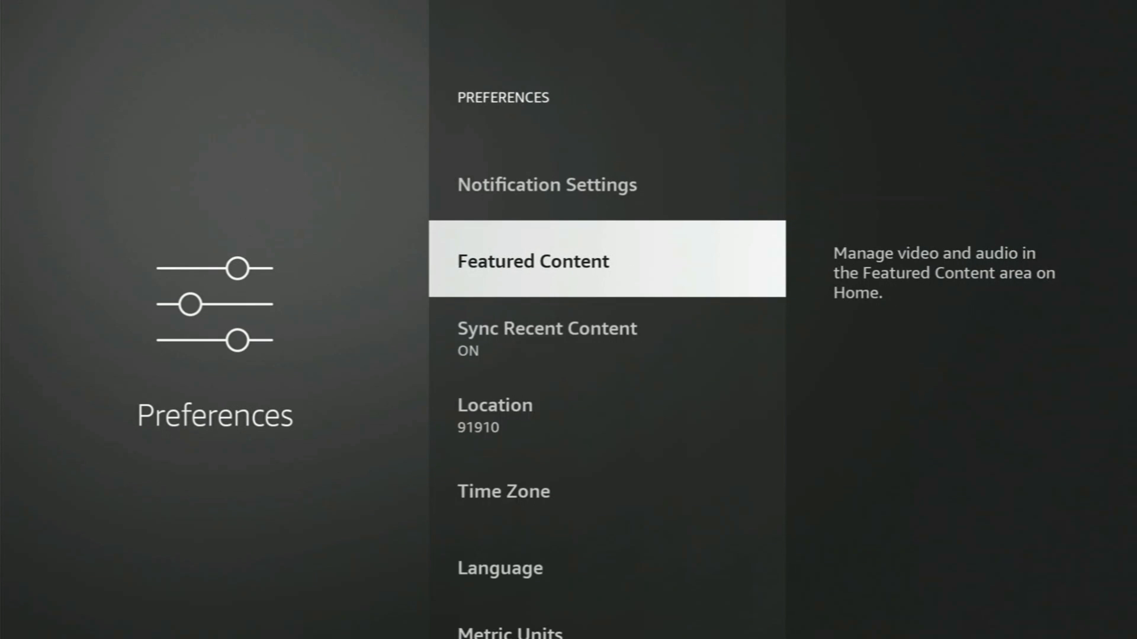
key("Escape")
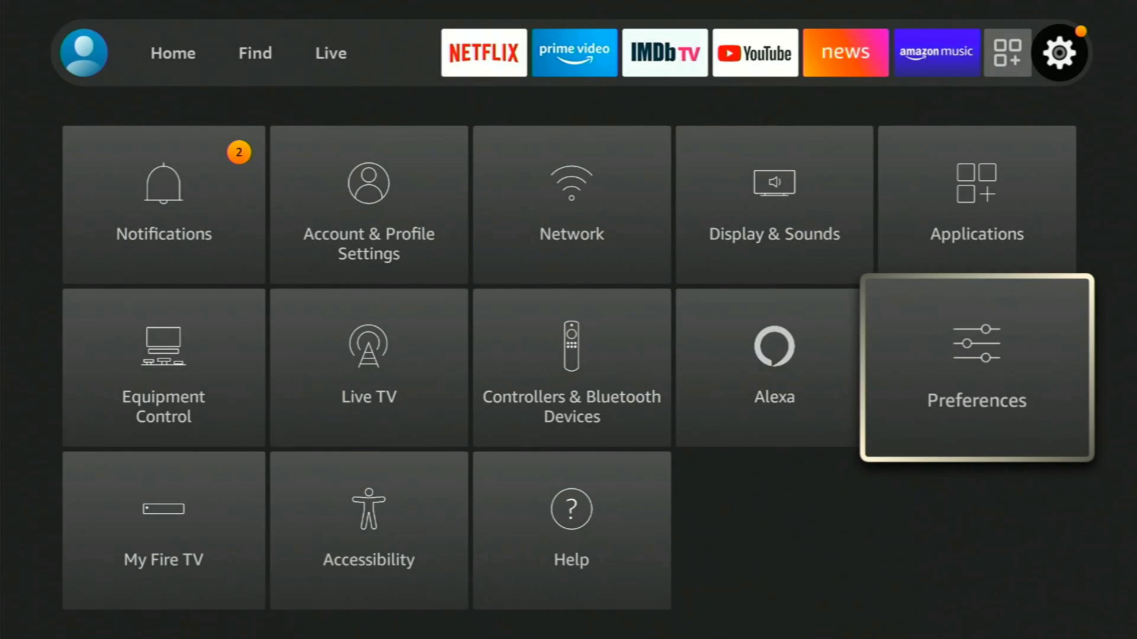
Turn off Allow Guest Connections in the Amazon Photos settings under Applications
key("Up")
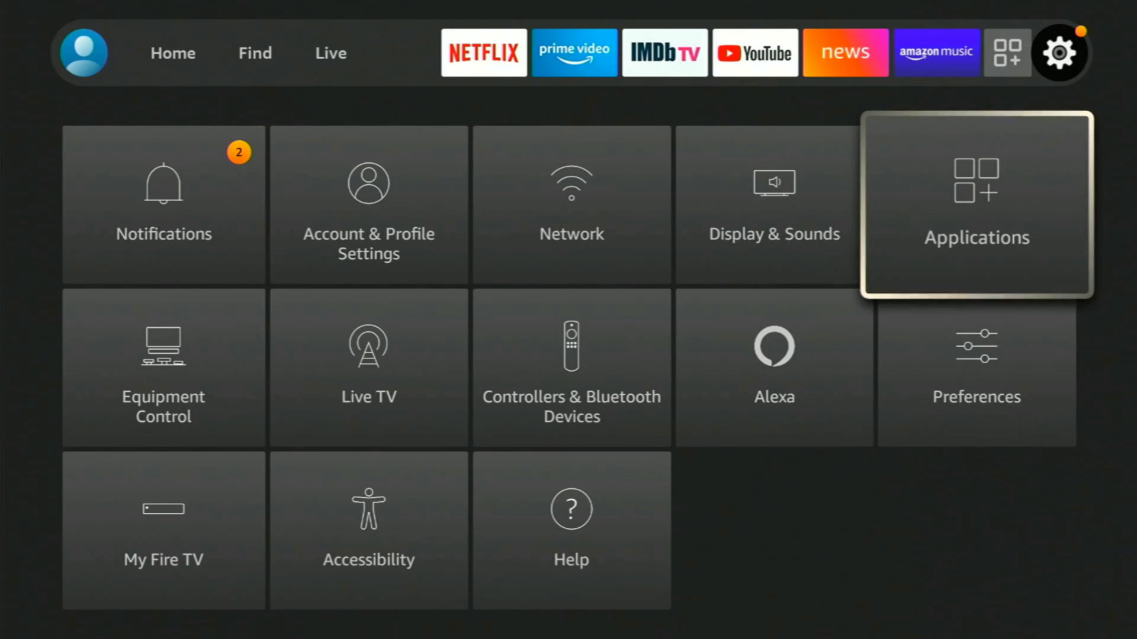
key("Return")
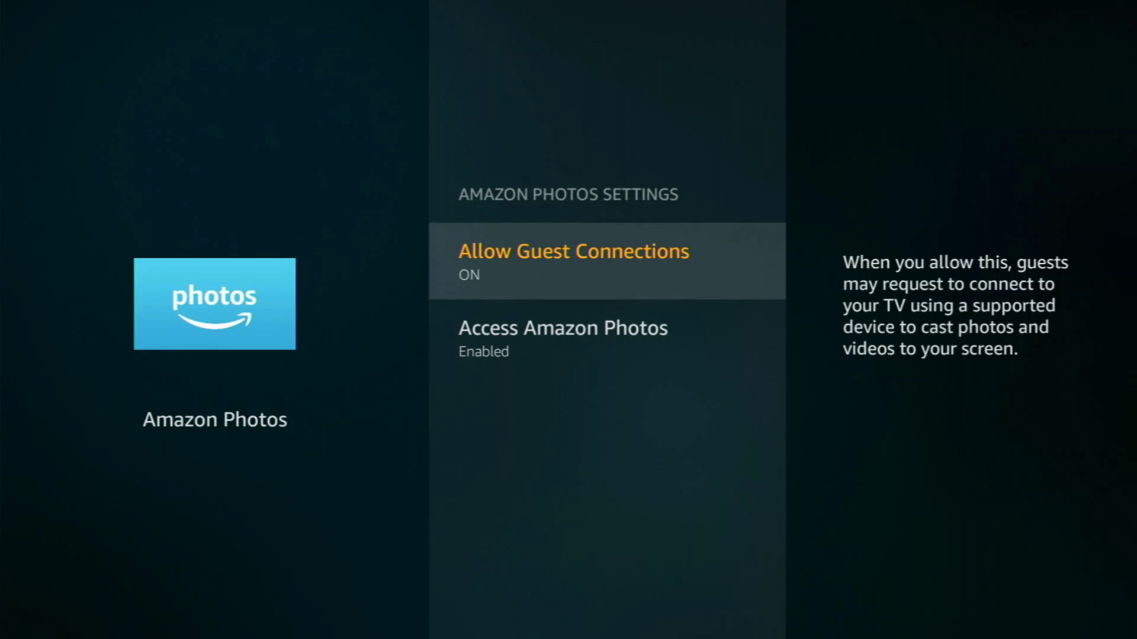
key("Return")
Check the option to disable Access Amazon Photos, and return to the Applications settings
key("Down")
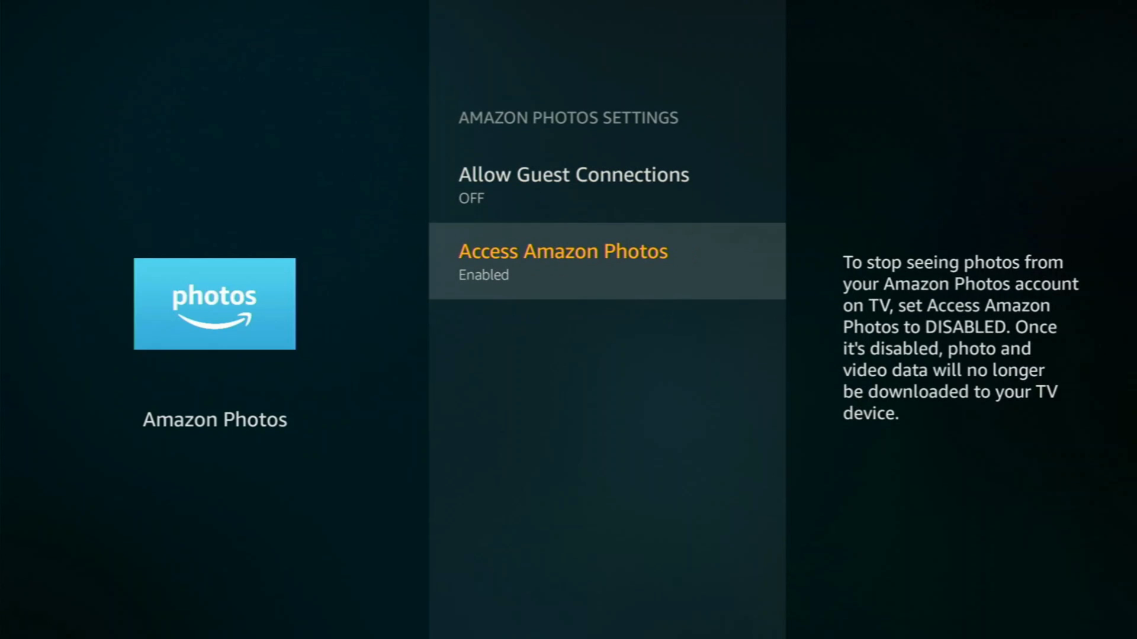
key("Return")
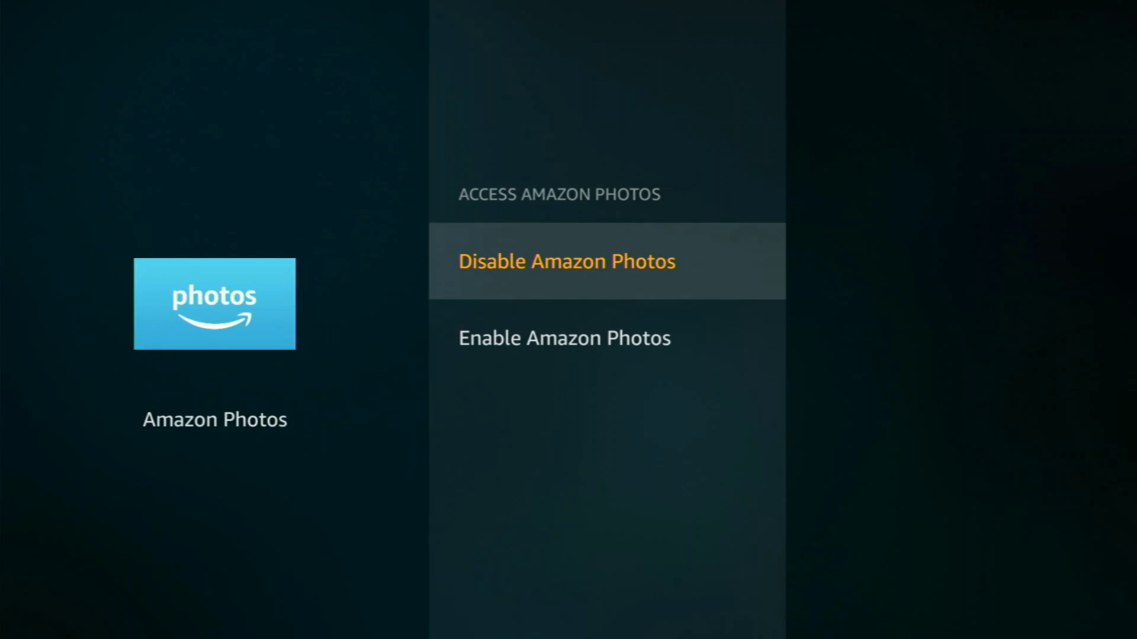
key("Return")
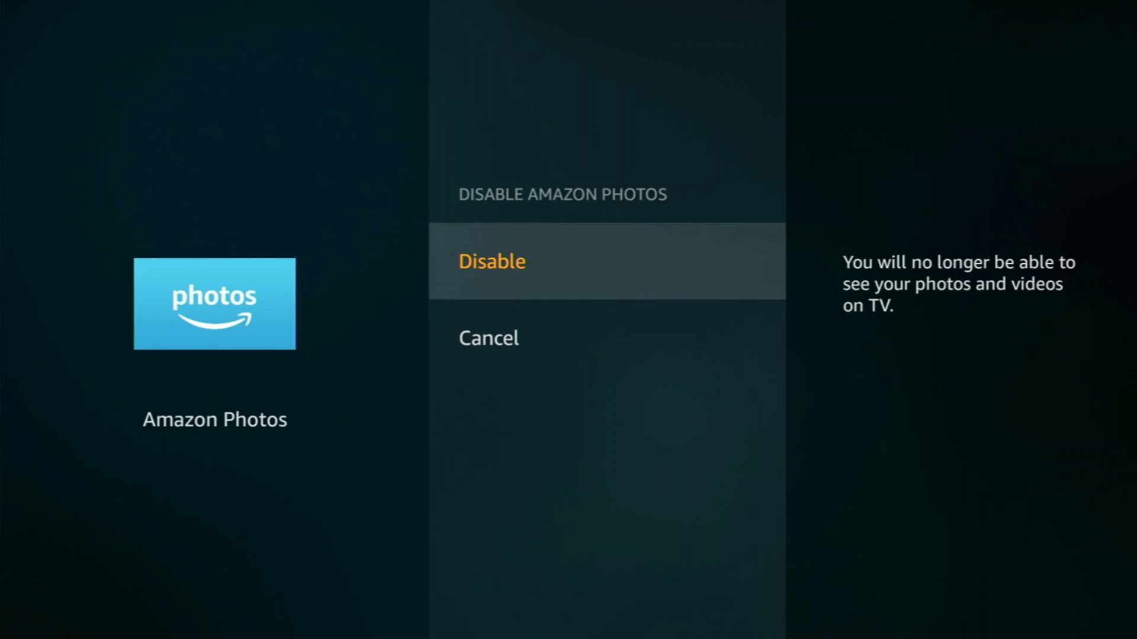
key("Escape")
key("Escape")
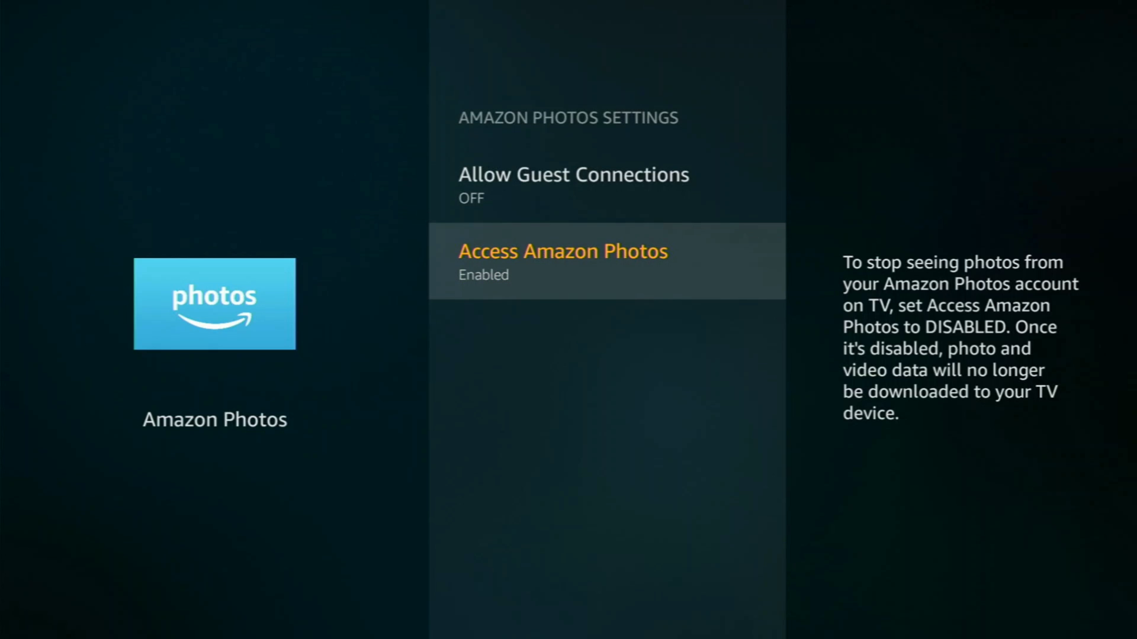
key("Escape")
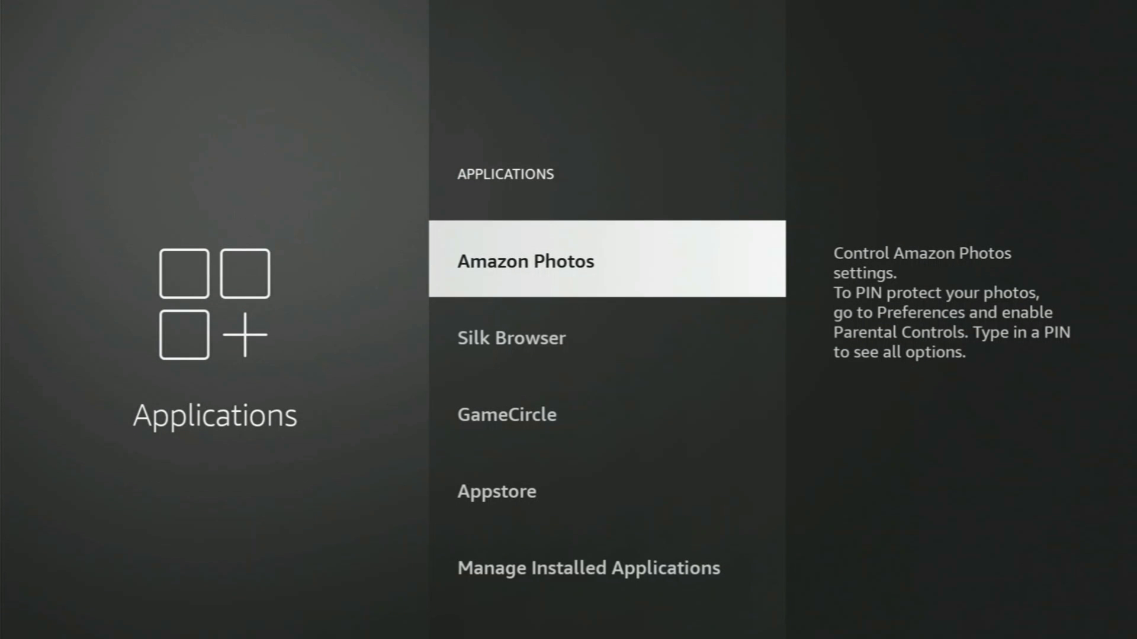
Turn off Notifications in the Appstore settings
key("Down")
key("Down")
key("Down")
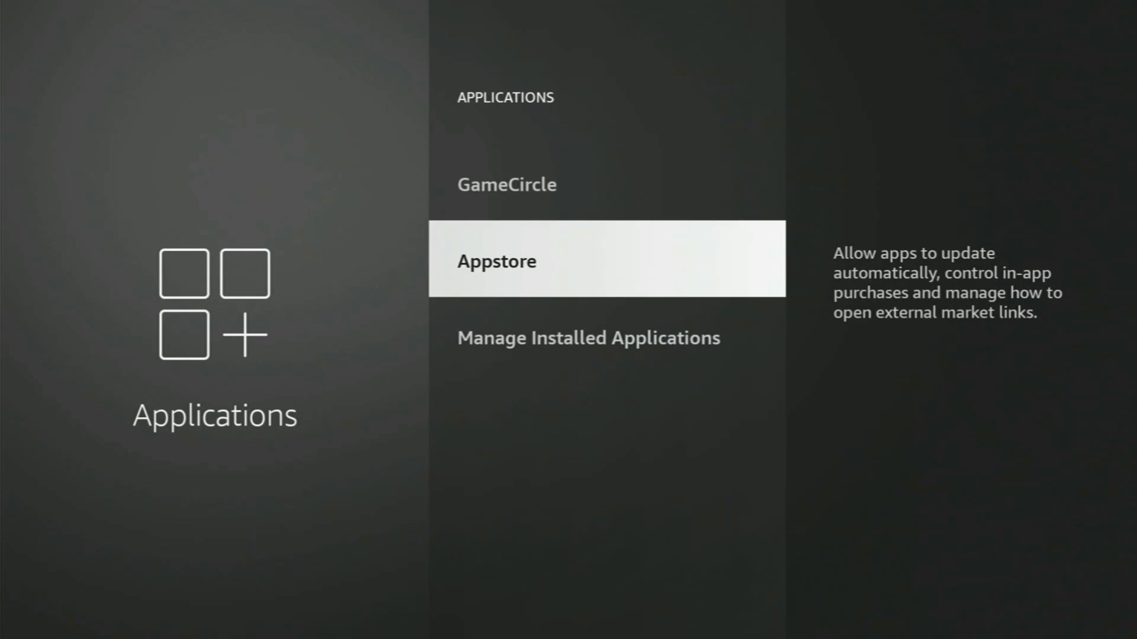
key("Return")
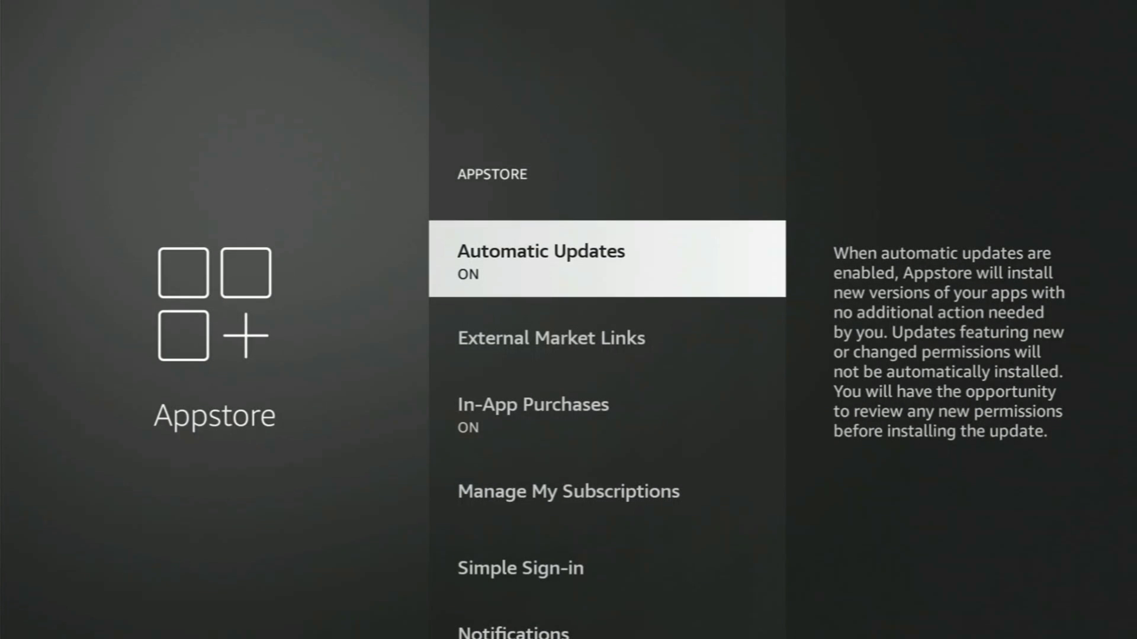
key("Down")
key("Down")
key("Down")
key("Down")
key("Down")
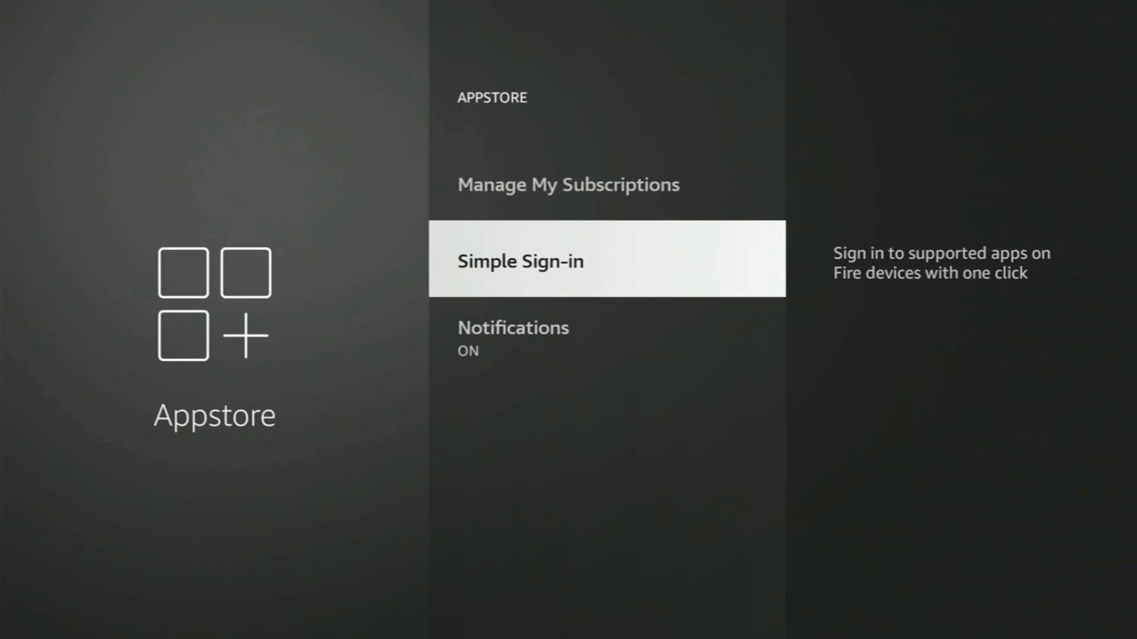
key("Return")
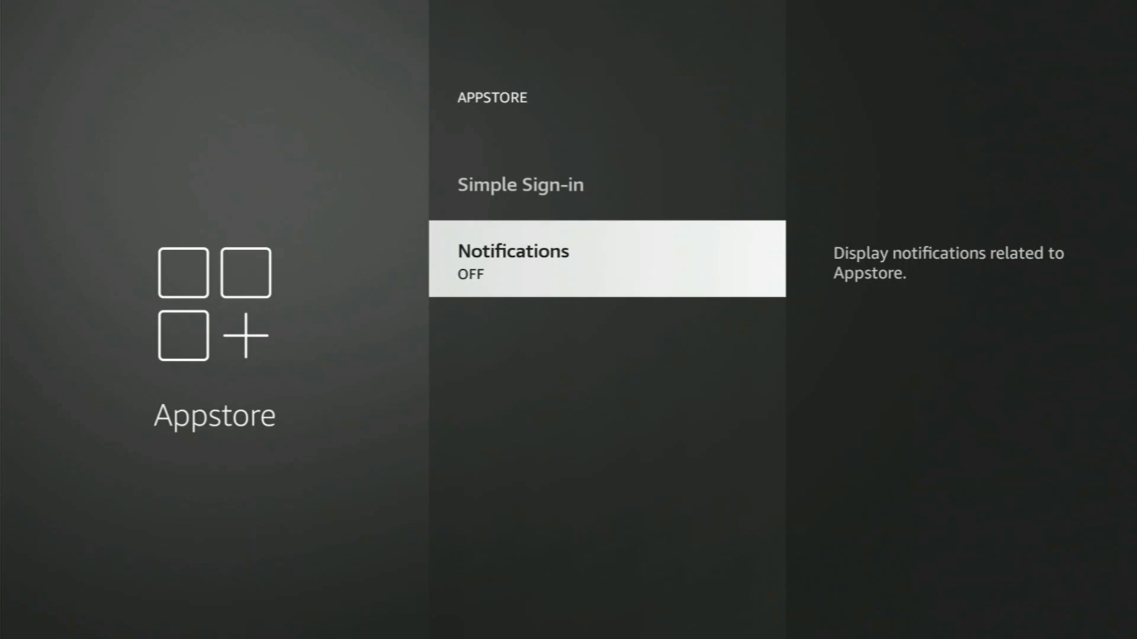
Review Automatic Updates, turn off In-App Purchases in the Appstore settings, and leave the Applications settings
key("Up")
key("Up")
key("Up")
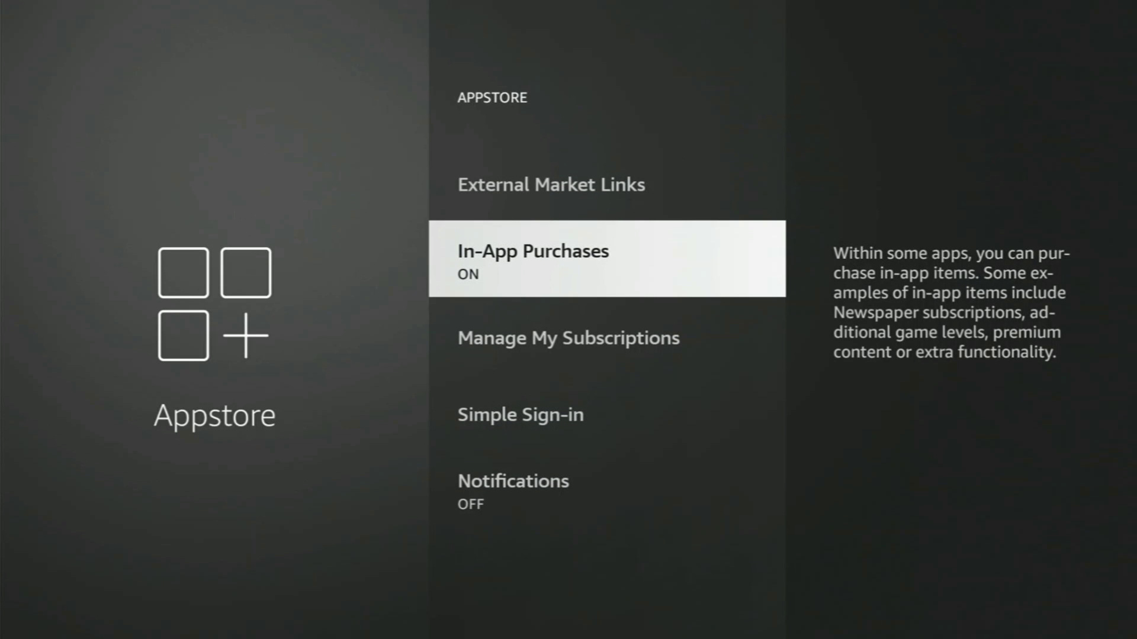
key("Up")
key("Up")
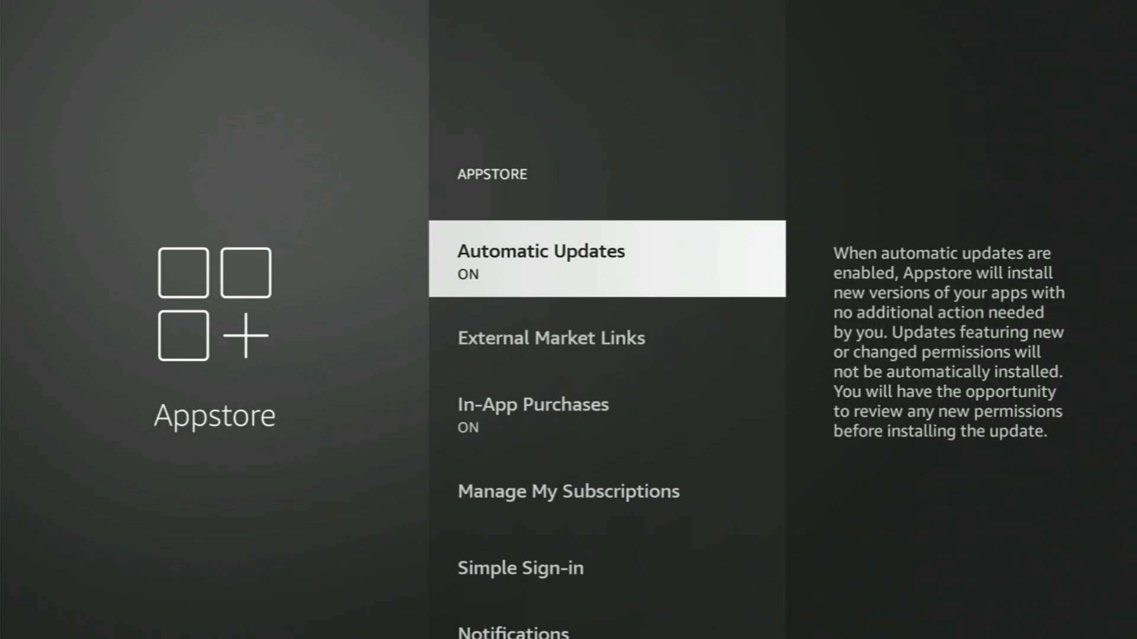
key("Down")
key("Down")
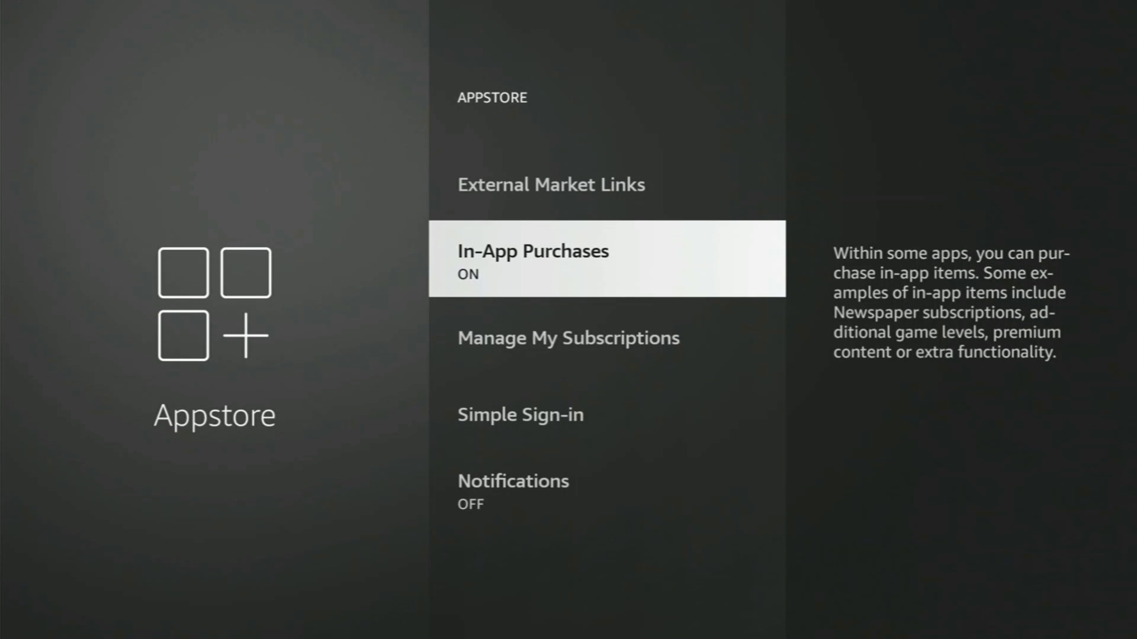
key("Return")
key("Escape")
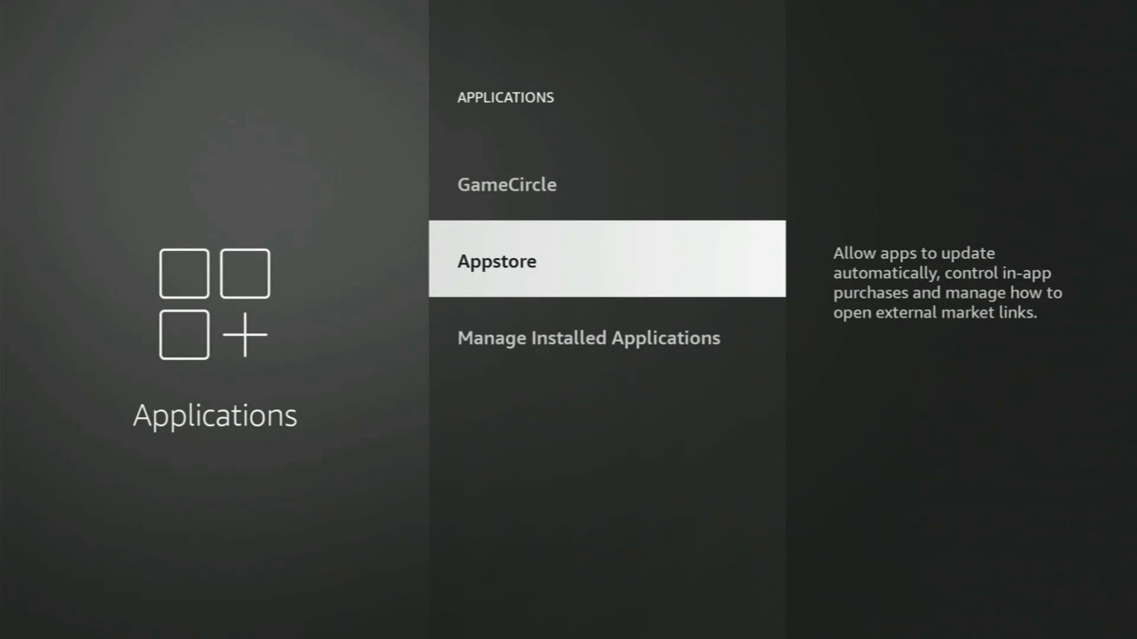
key("Escape")
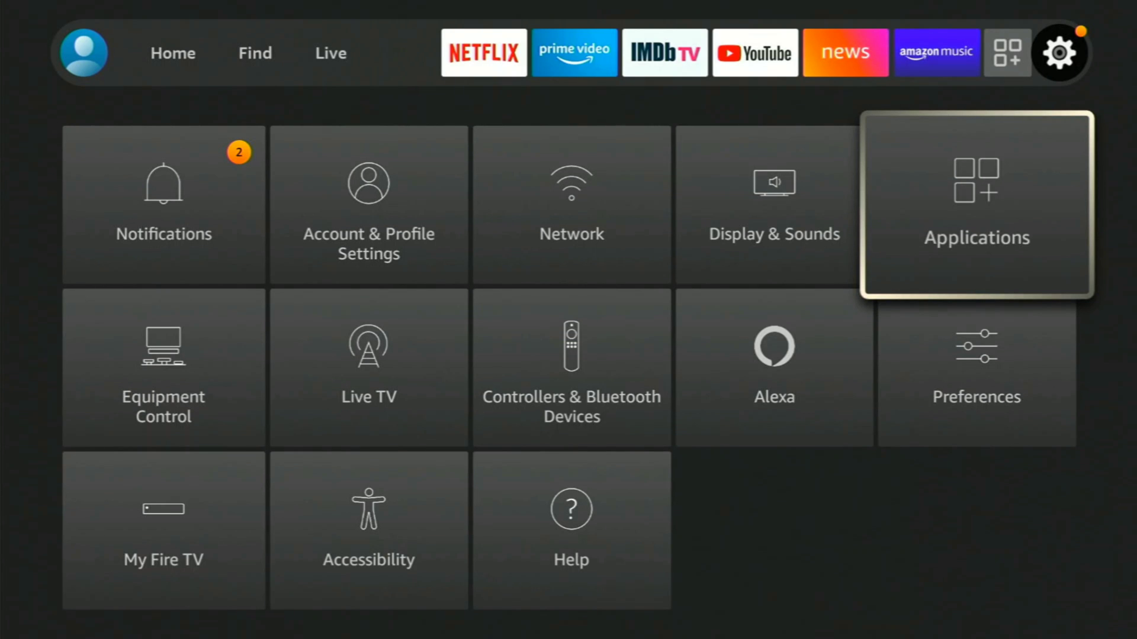
Set the screensaver's Start Time to Never in the Display & Sounds settings
key("Left")
key("Return")
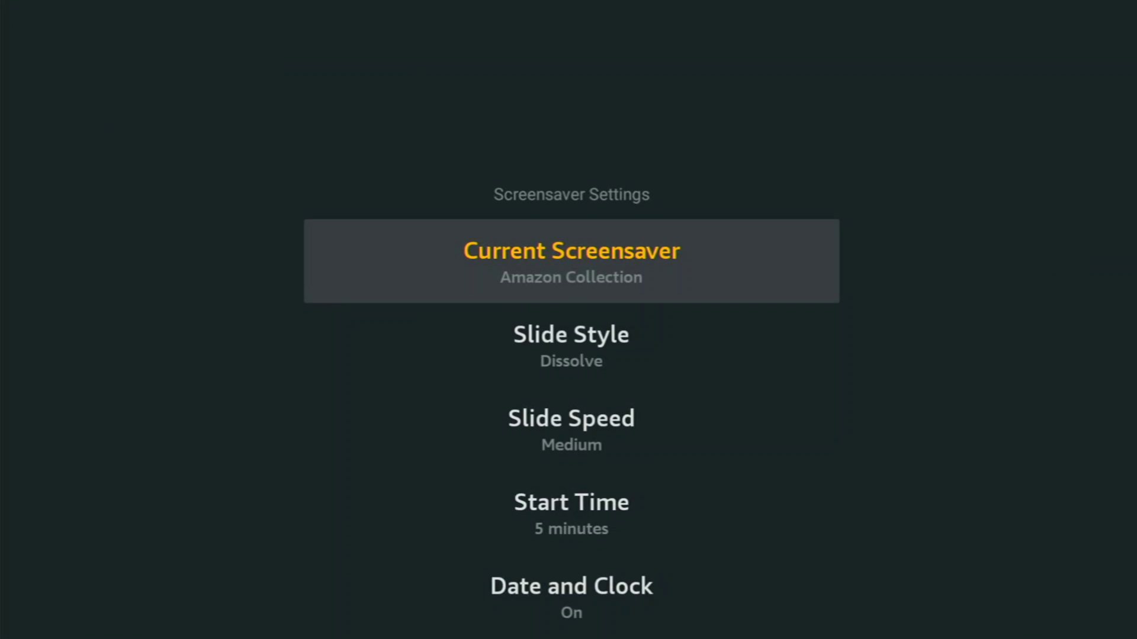
key("Down")
key("Down")
key("Down")
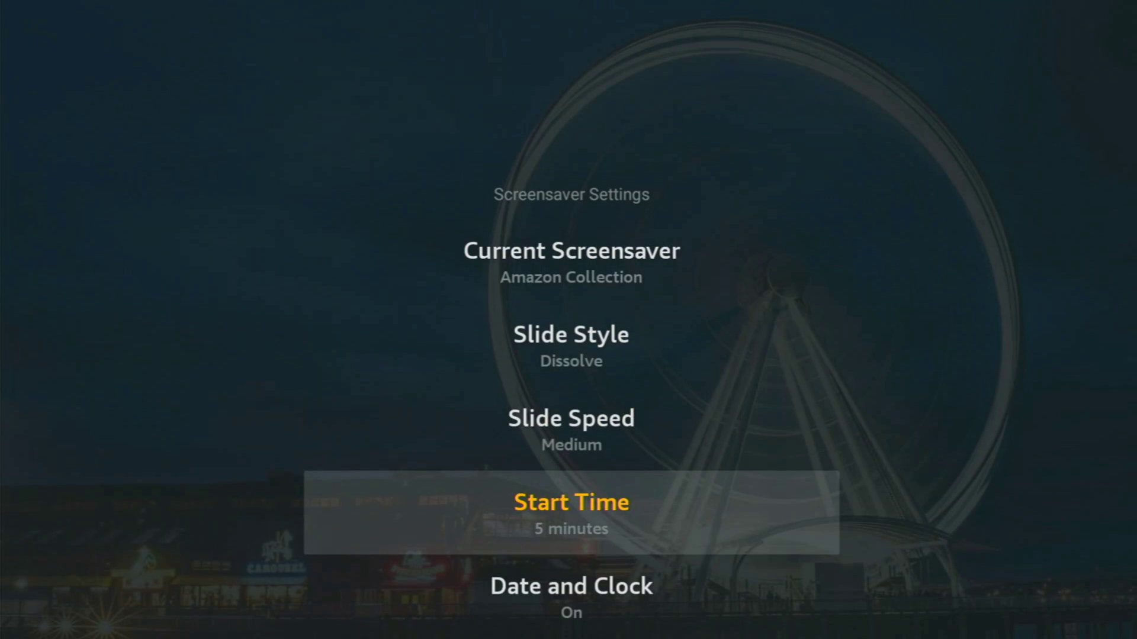
key("Return")
key("Down")
key("Down")
key("Down")
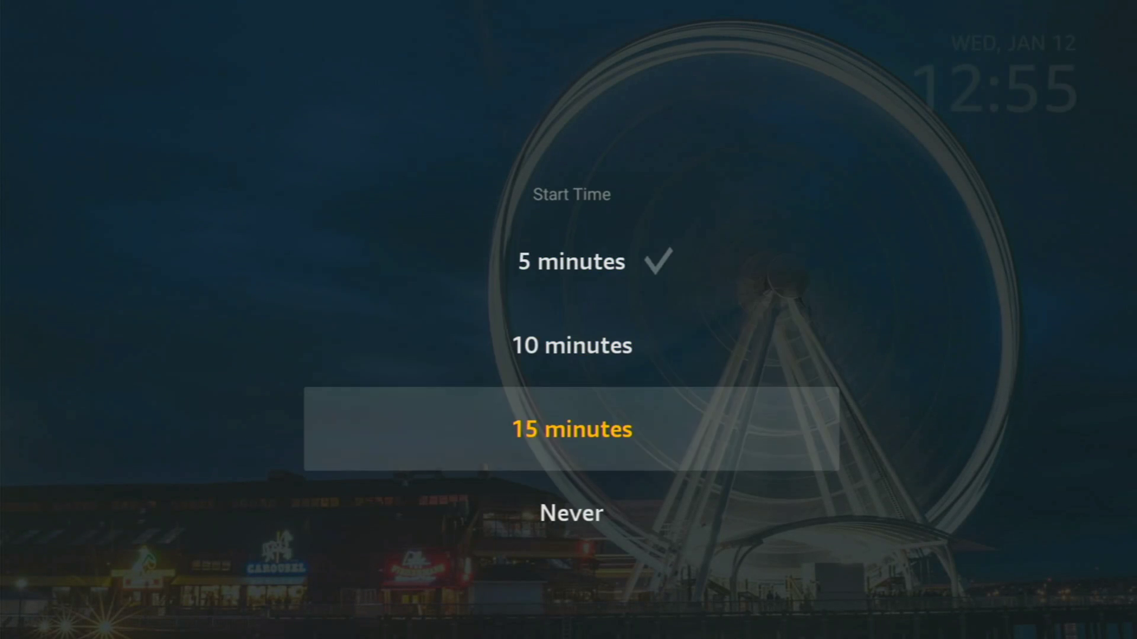
key("Return")
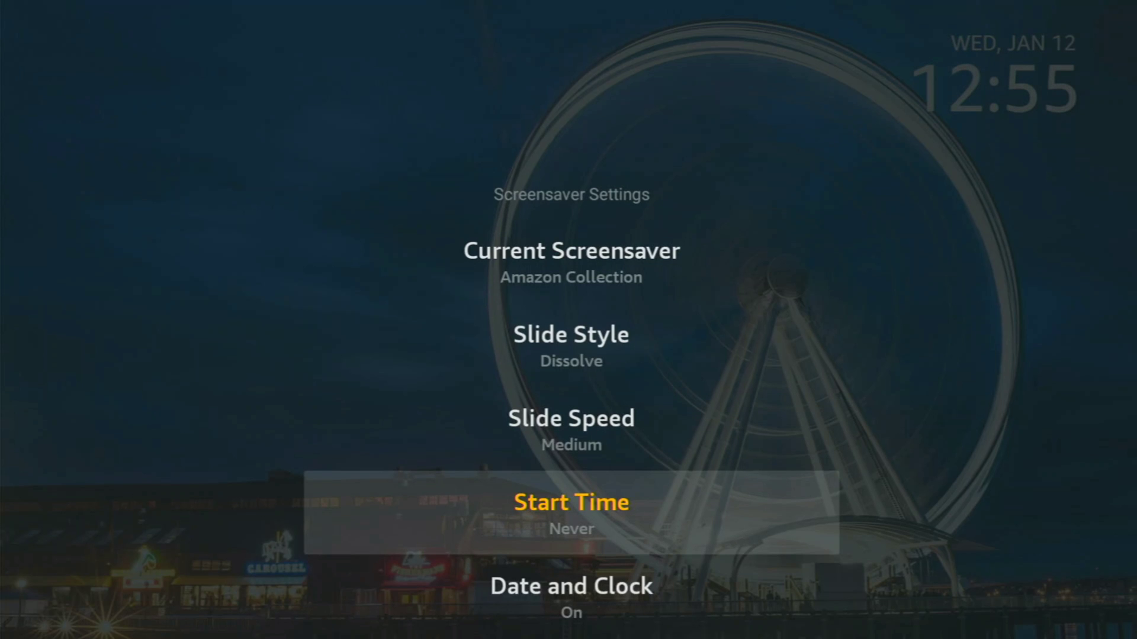
key("Escape")
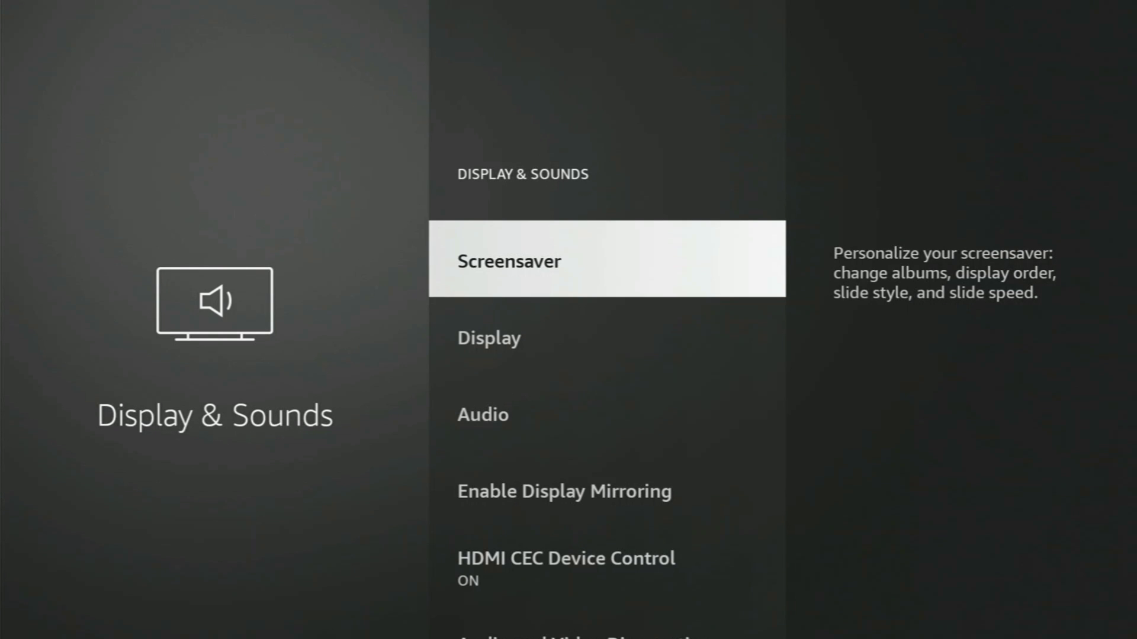
Return to the home screen and open the search under Find
key("Home")
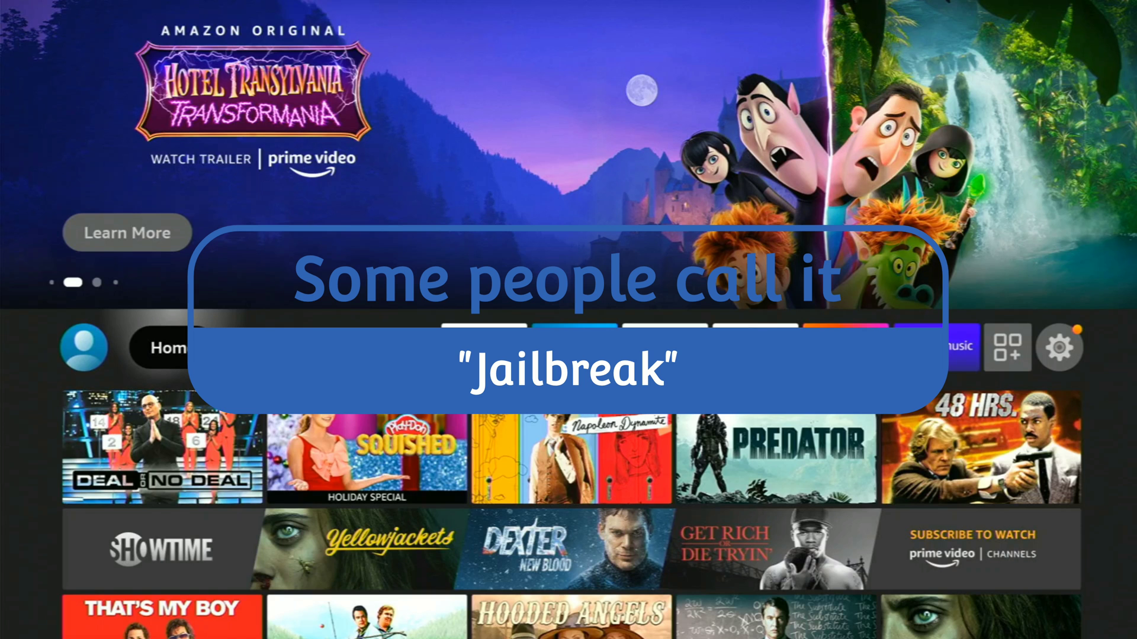
key("Right")
key("Down")
key("Return")
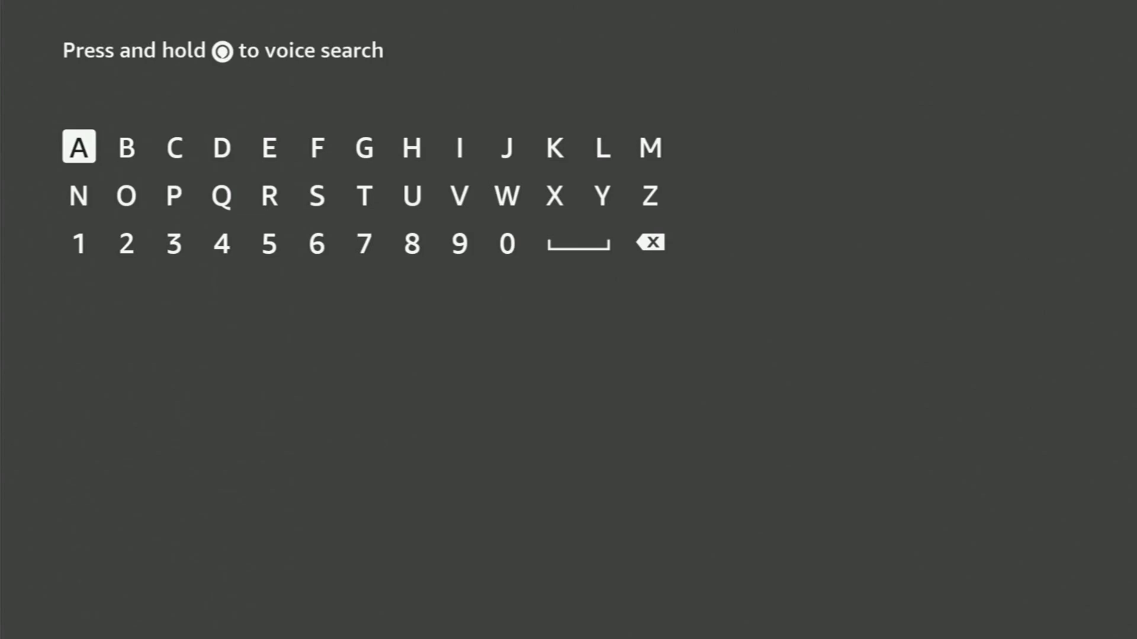
Enter D as the search term and choose the Downloader suggestion
key("Right")
key("Right")
key("Right")
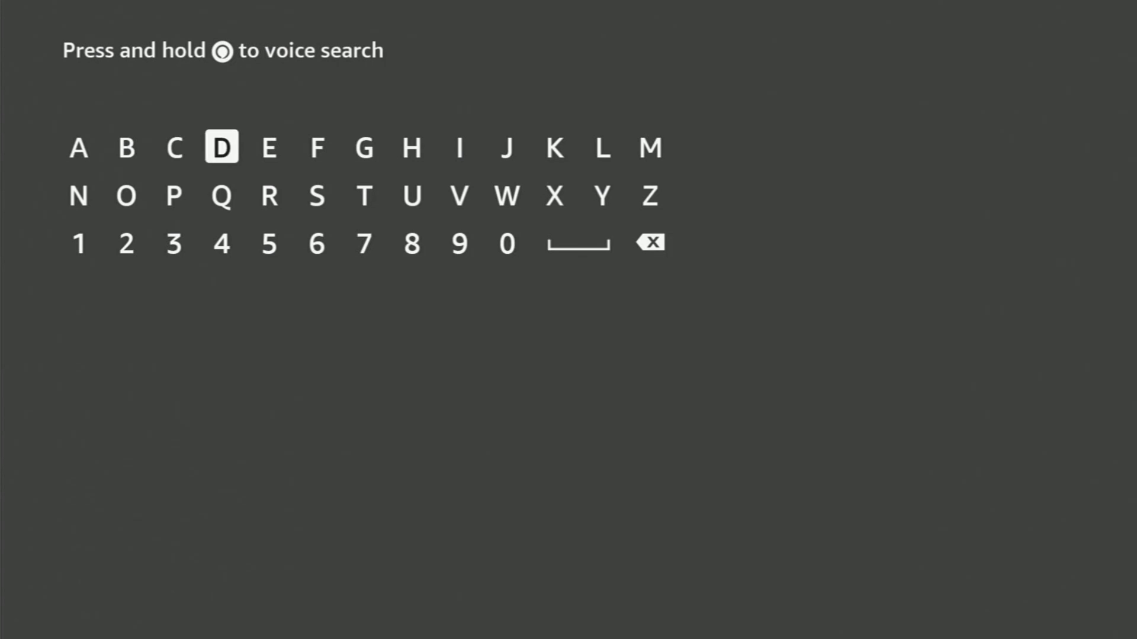
key("Return")
key("Down")
key("Left")
key("Left")
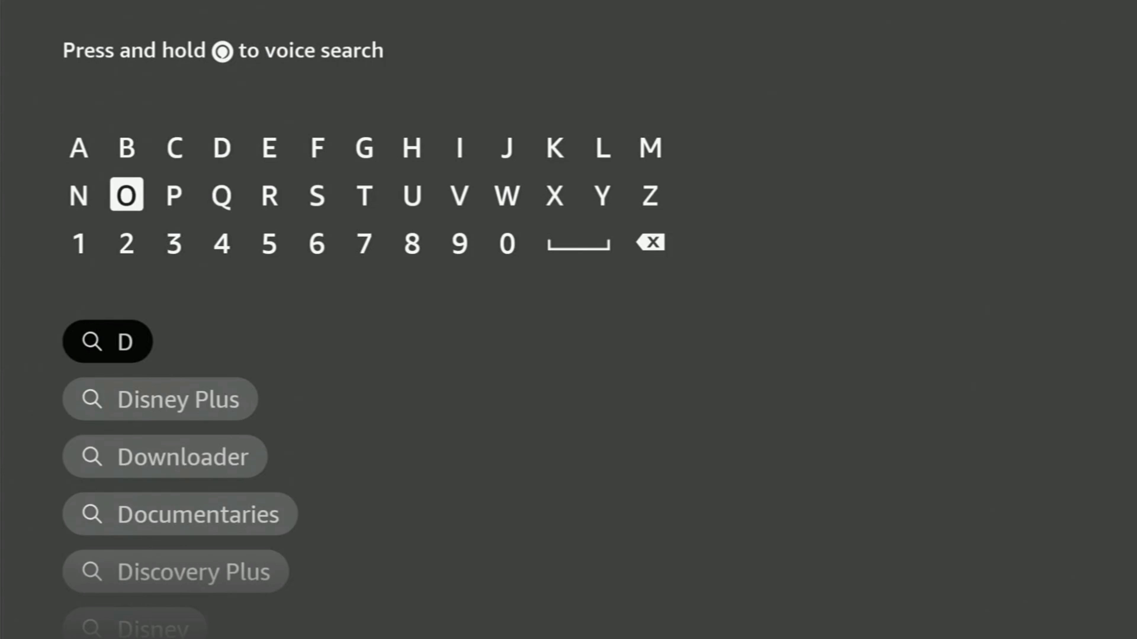
key("Down")
key("Down")
key("Down")
key("Down")
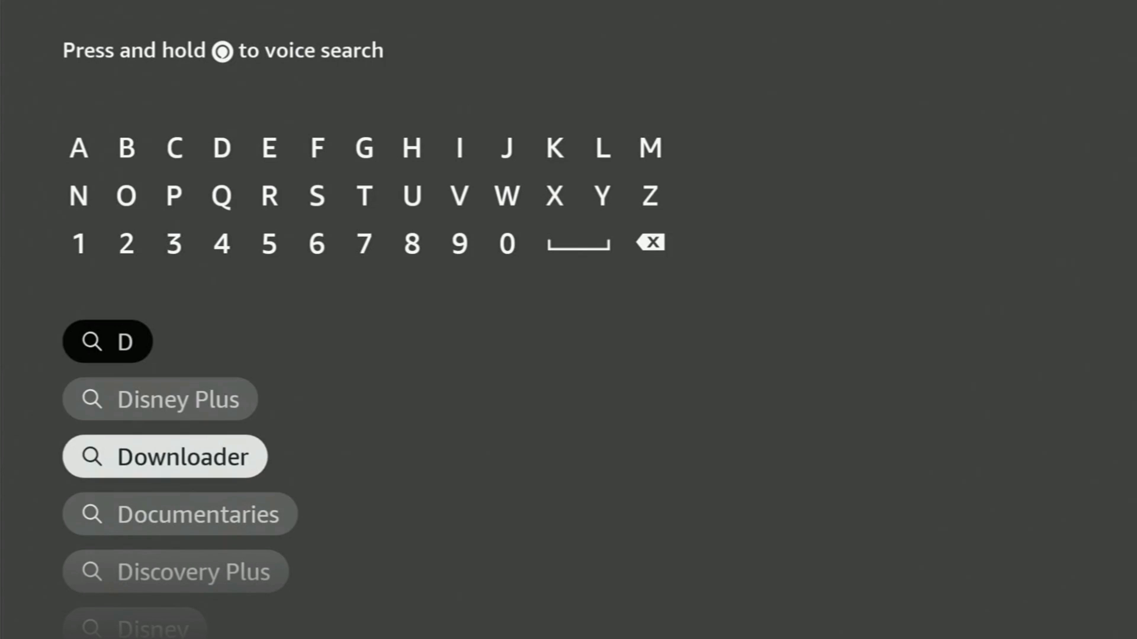
key("Return")
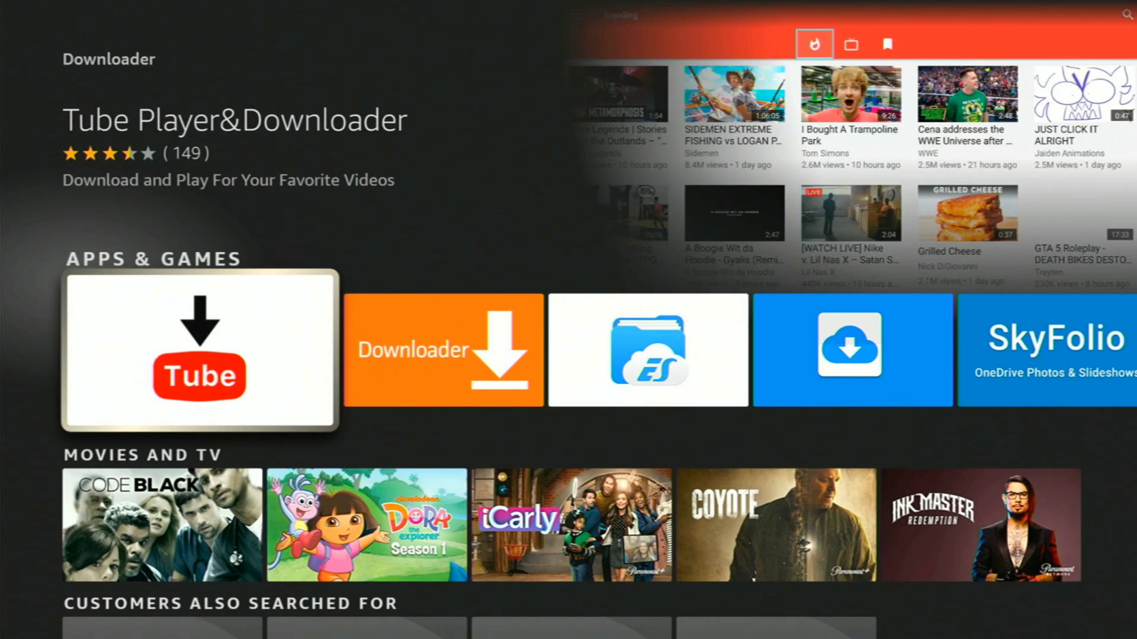
Download the orange Downloader app by AFTVnews.com from the search results, and dismiss the notice about opening apps
key("Right")
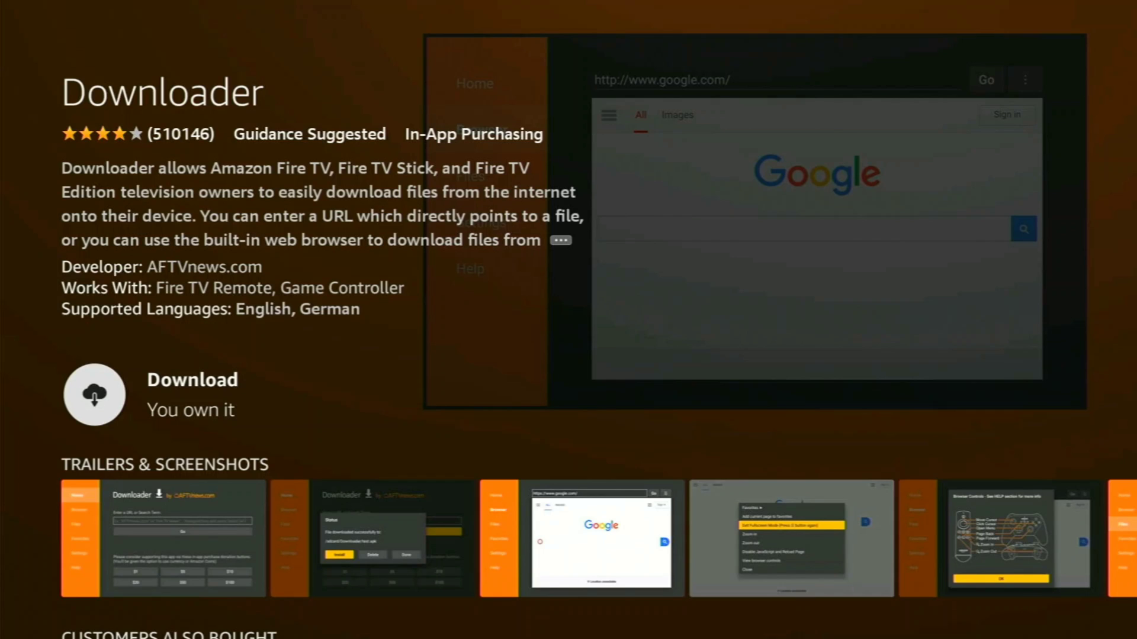
key("Return")
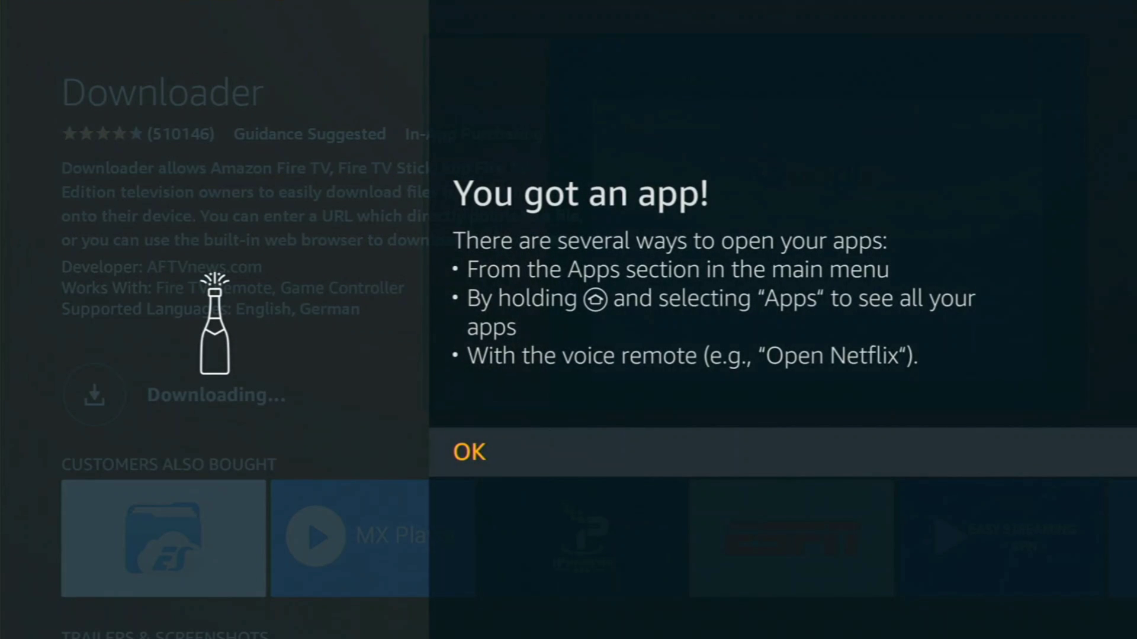
key("Return")
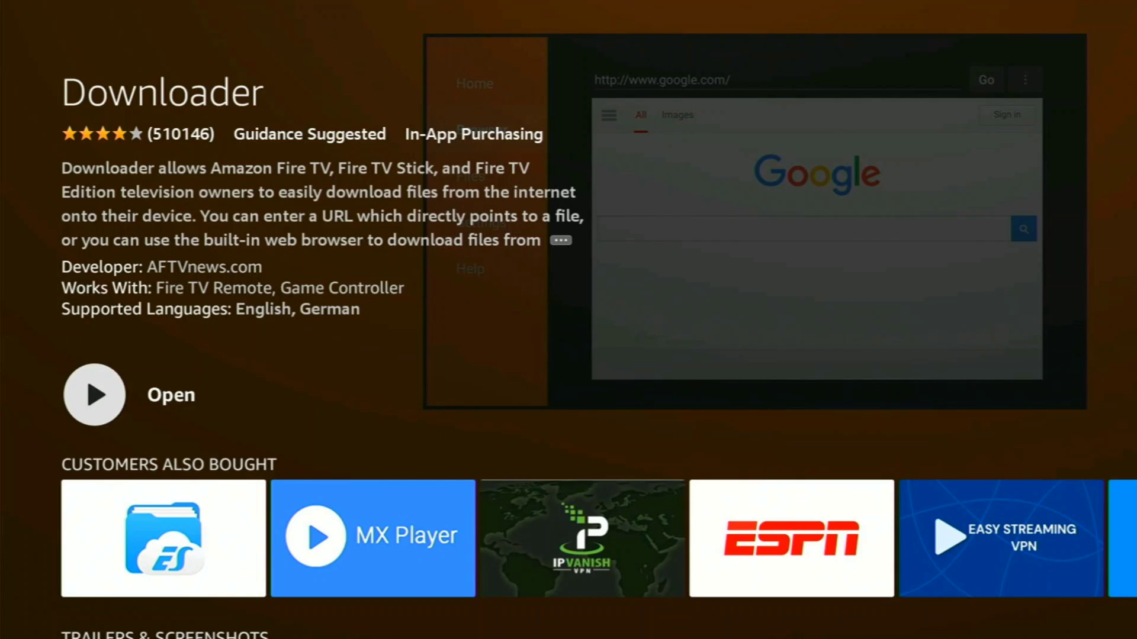
Open Downloader, allow it to access photos, media and files, and dismiss the Quick Start Guide
key("Return")
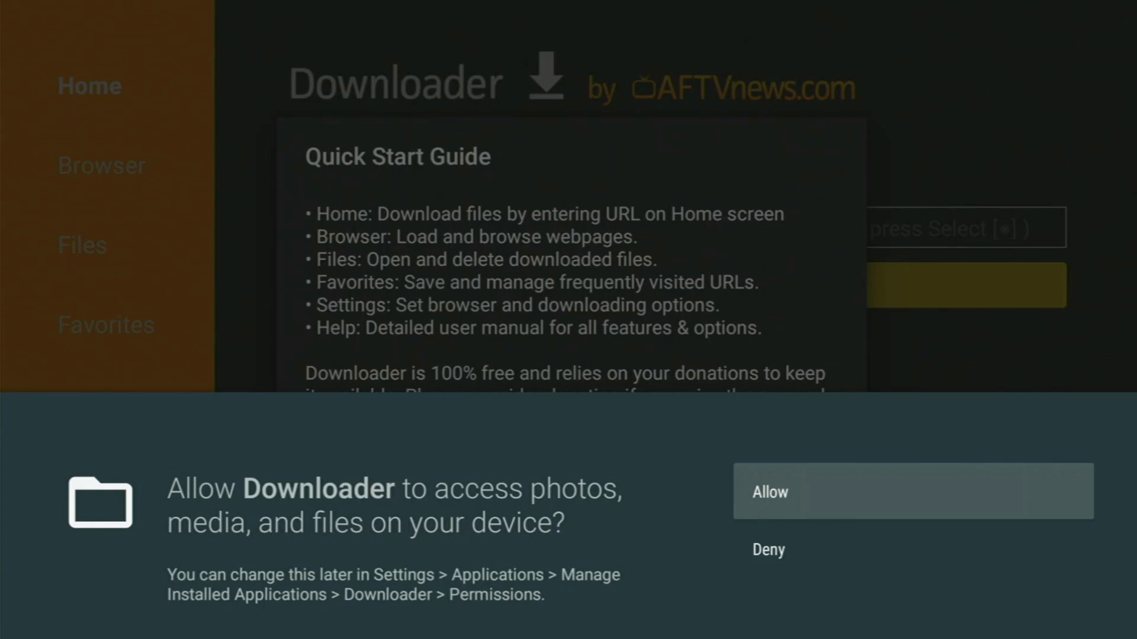
key("Return")
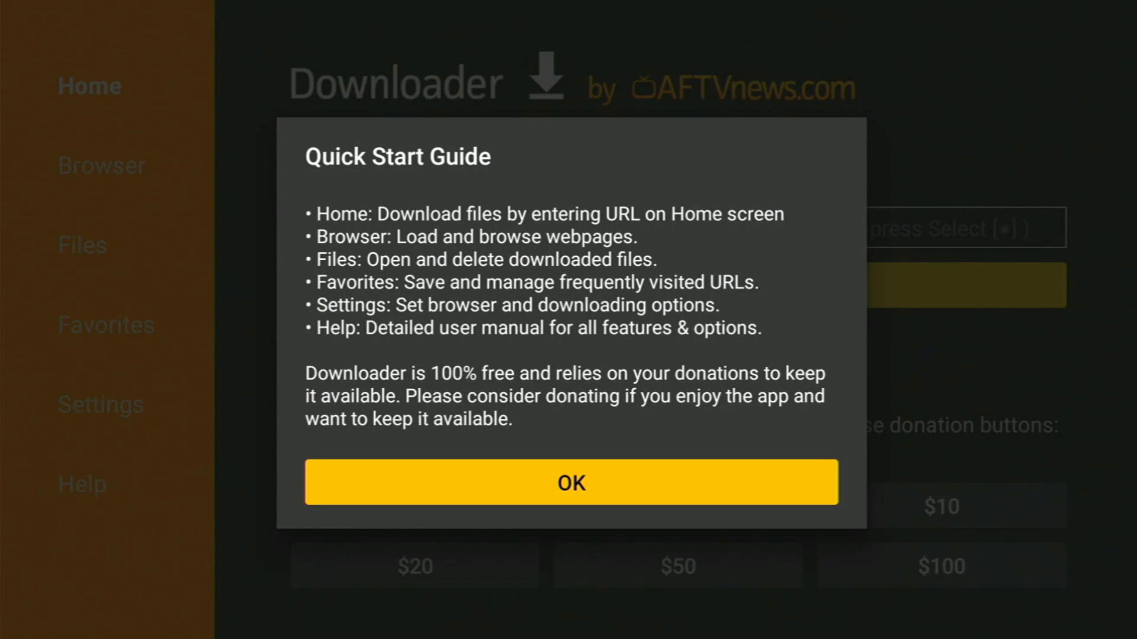
key("Return")
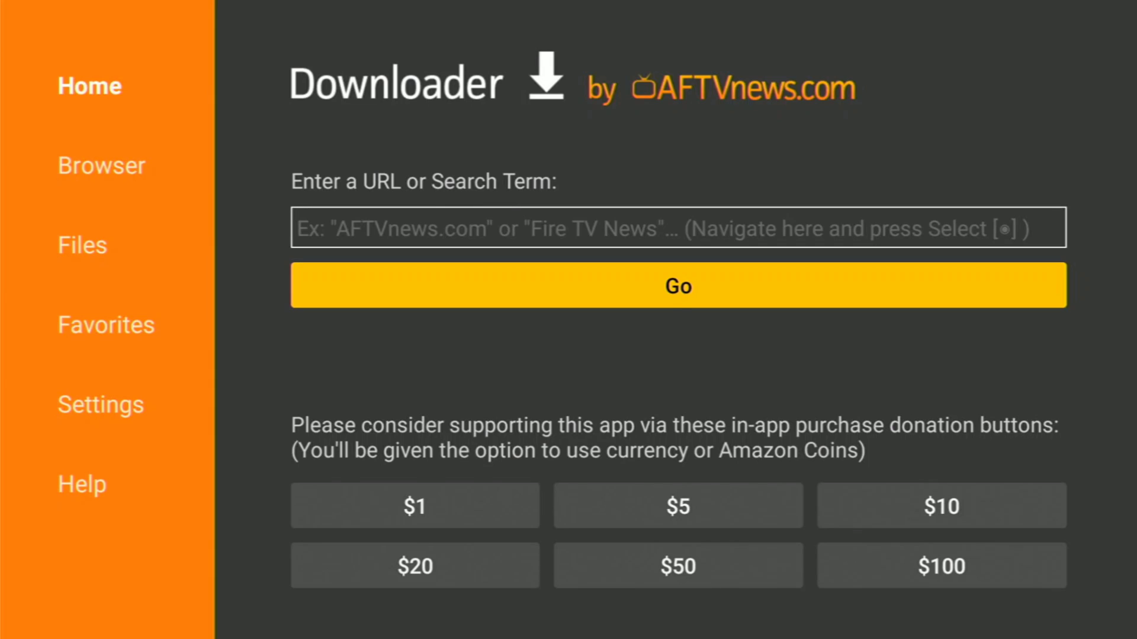
key("Up")
key("Left")
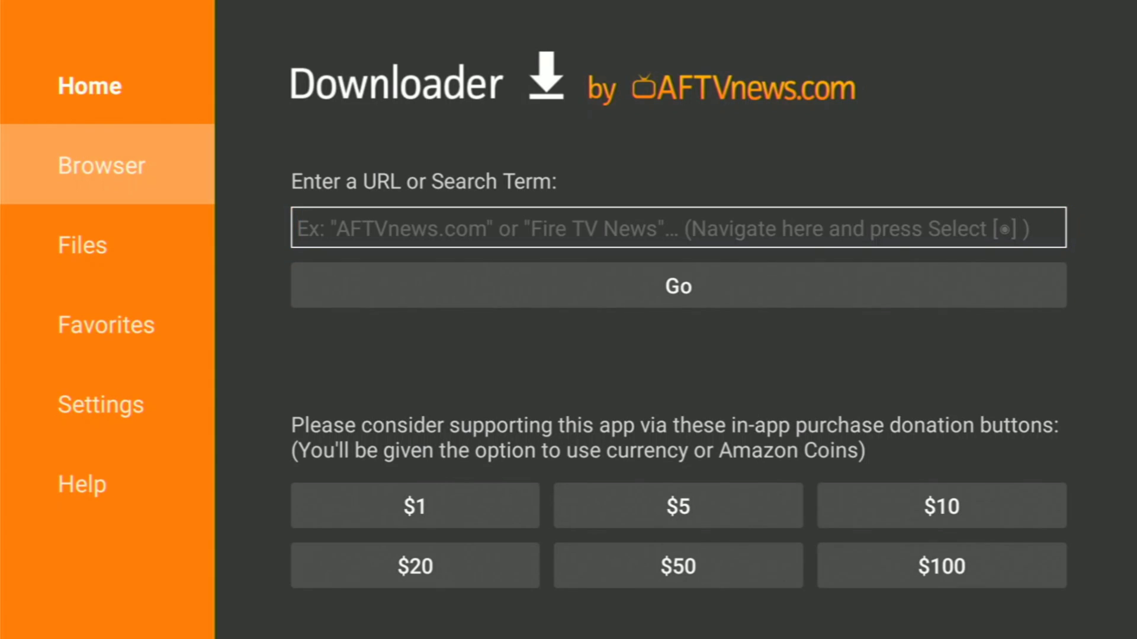
key("Right")
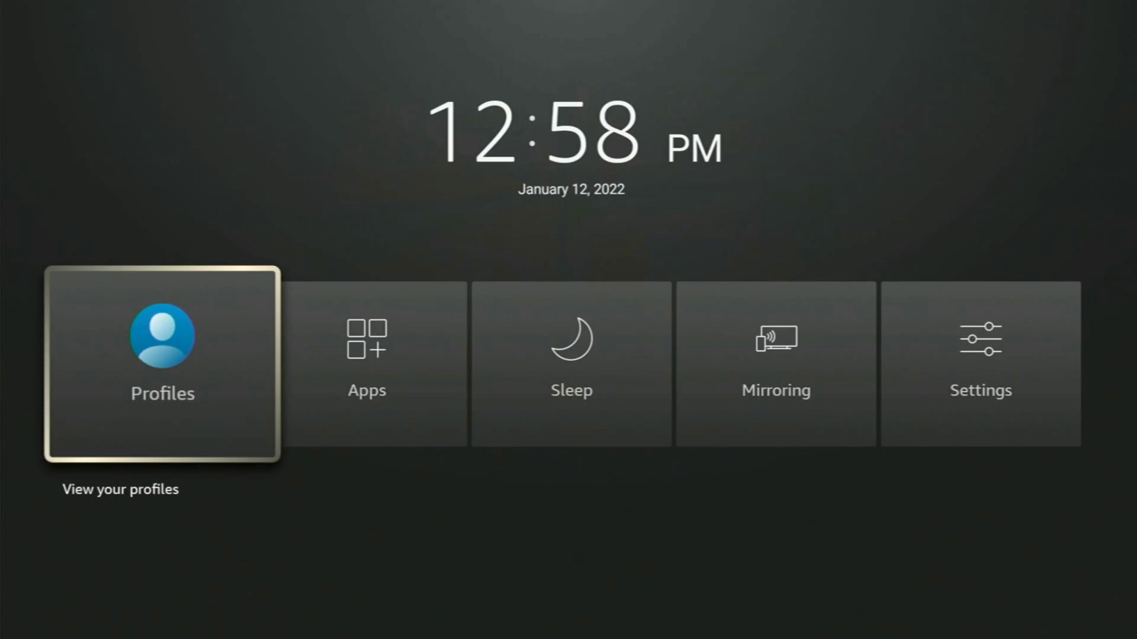
Open Your Apps & Channels from the quick-access screen, look through the installed apps down to App Library, and return to the home screen
key("Right")
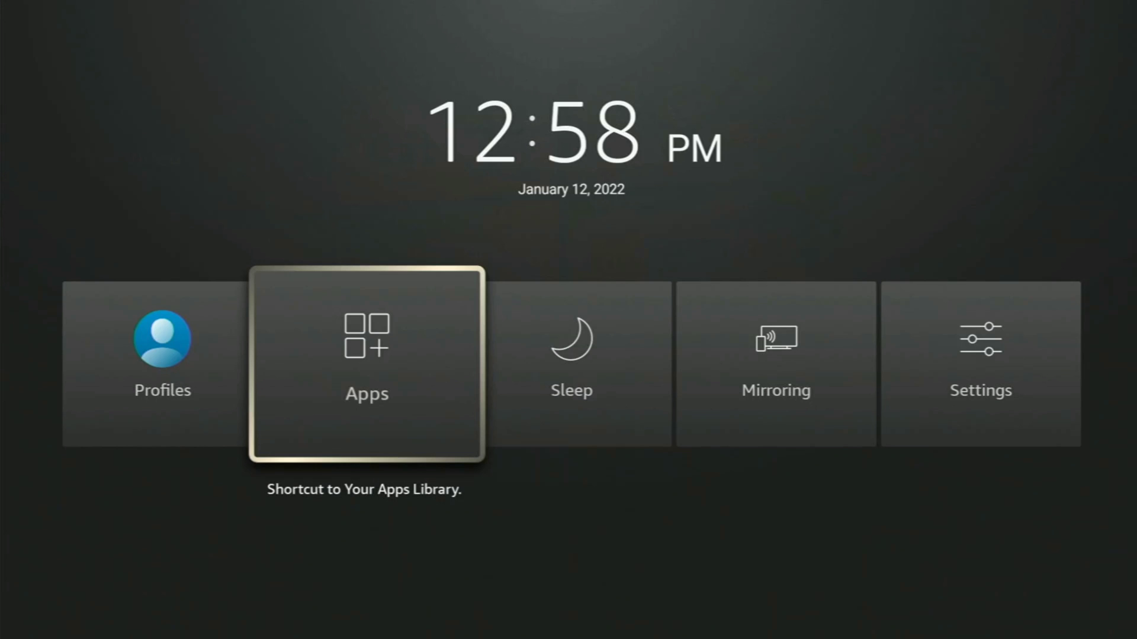
key("Return")
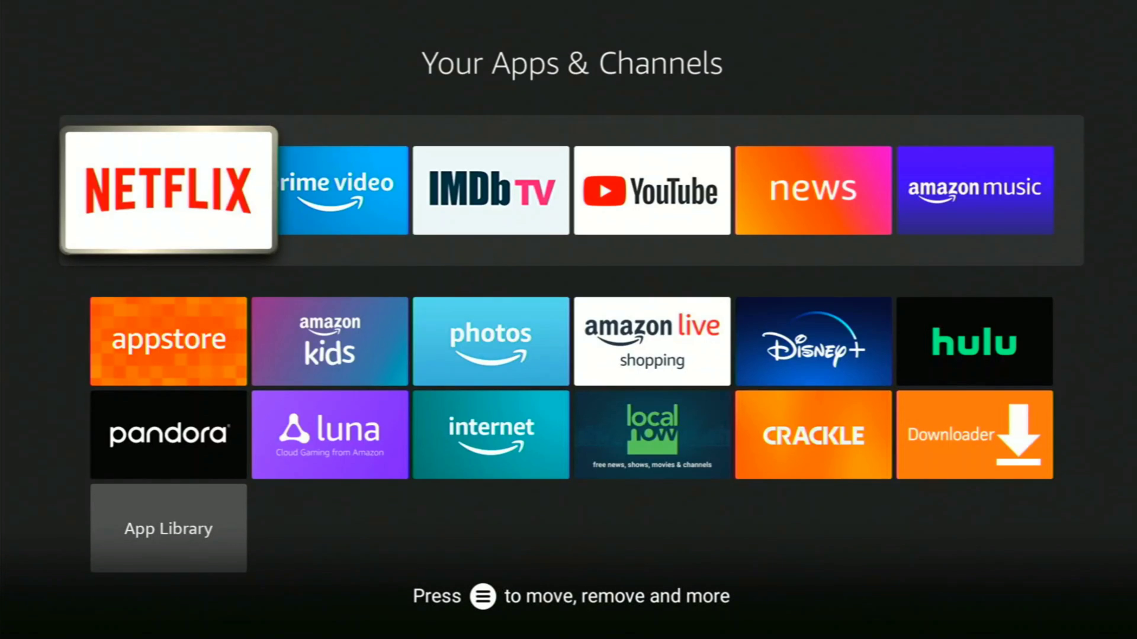
key("Down")
key("Down")
key("Down")
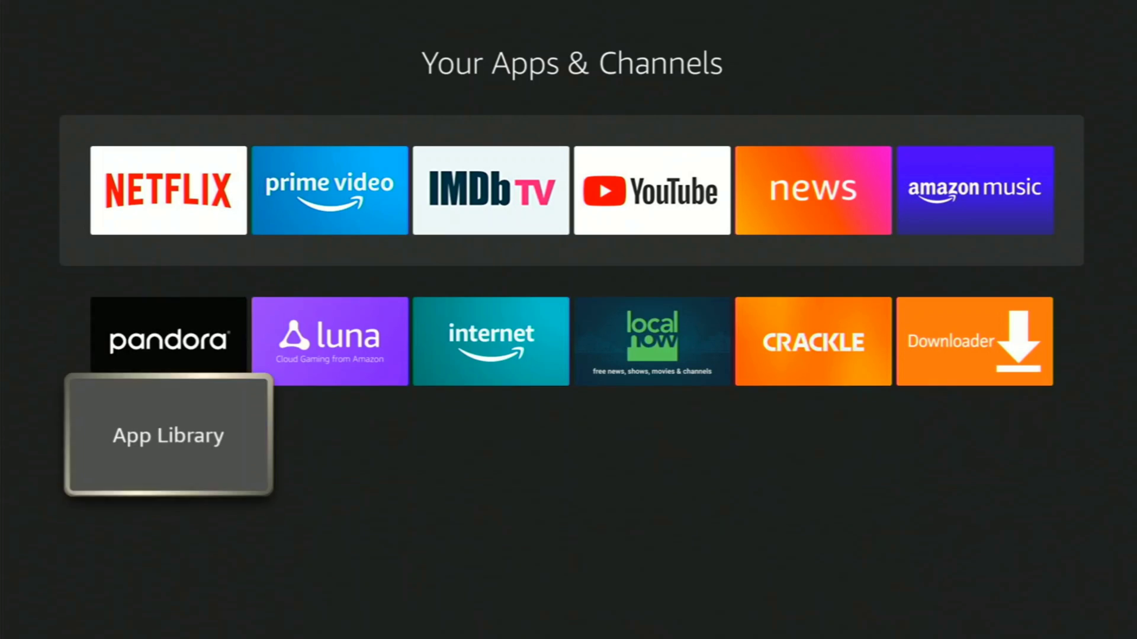
key("Up")
key("Up")
key("Up")
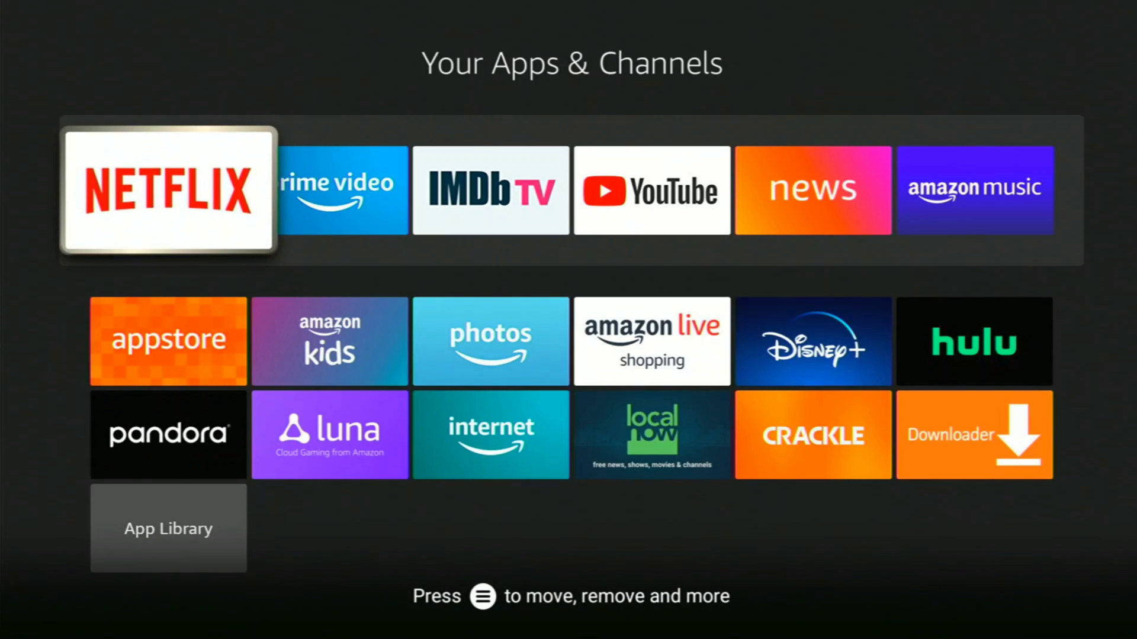
key("Escape")
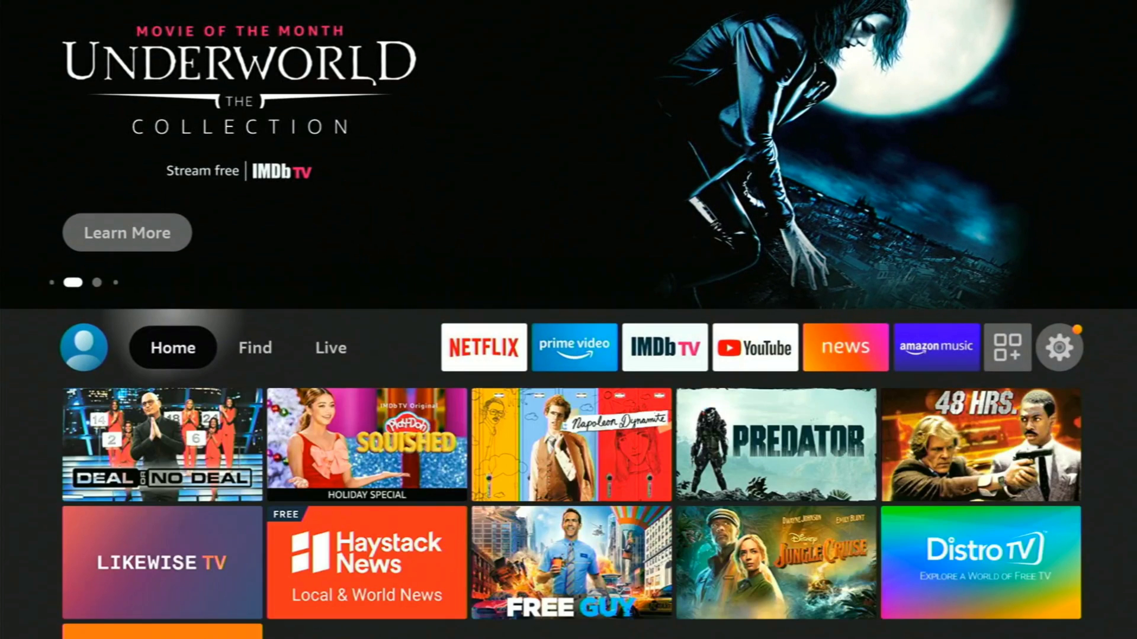
Look through the home screen's navigation bar, from Find and Live across the pinned app shortcuts, and return to Home
key("Right")
key("Right")
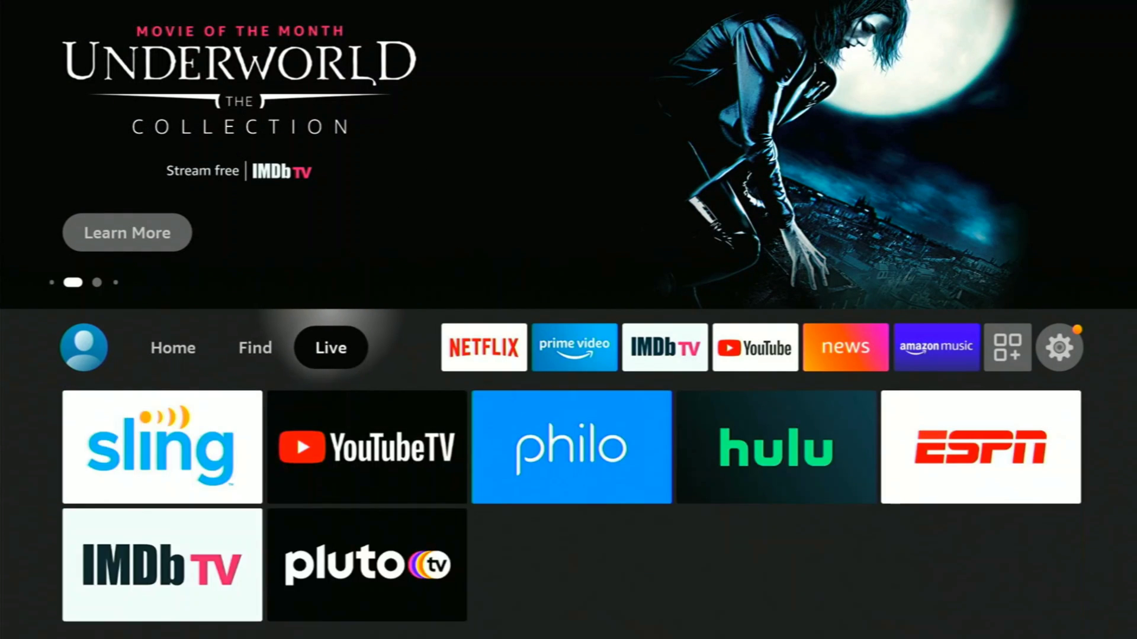
key("Right")
key("Right")
key("Right")
key("Right")
key("Right")
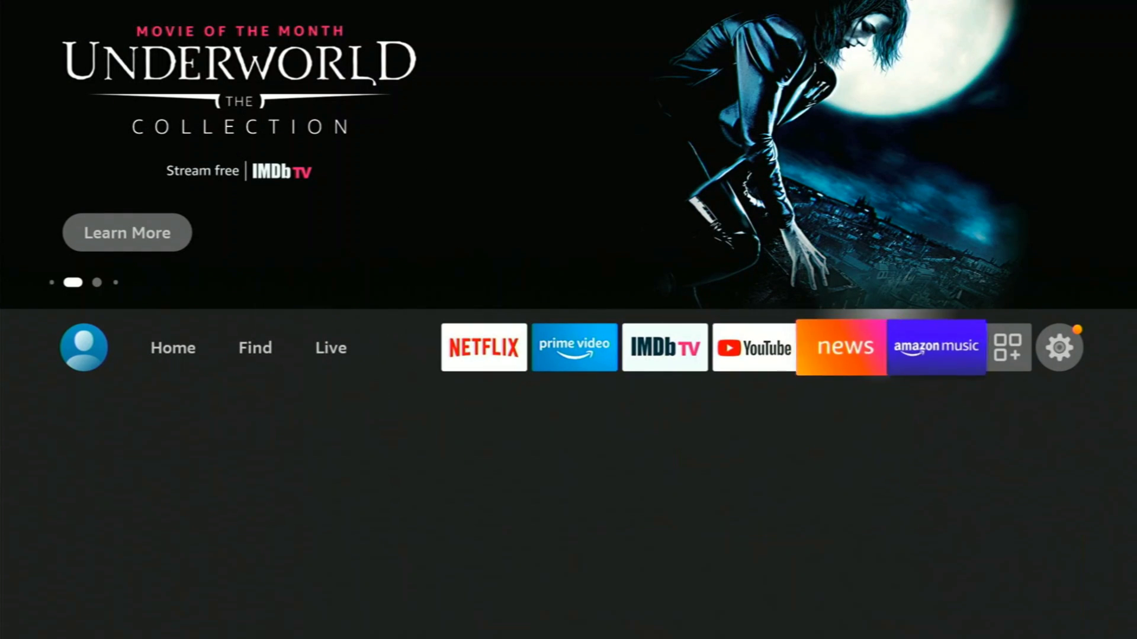
key("Right")
key("Left")
key("Left")
key("Left")
key("Left")
key("Left")
key("Left")
key("Left")
key("Left")
key("Left")
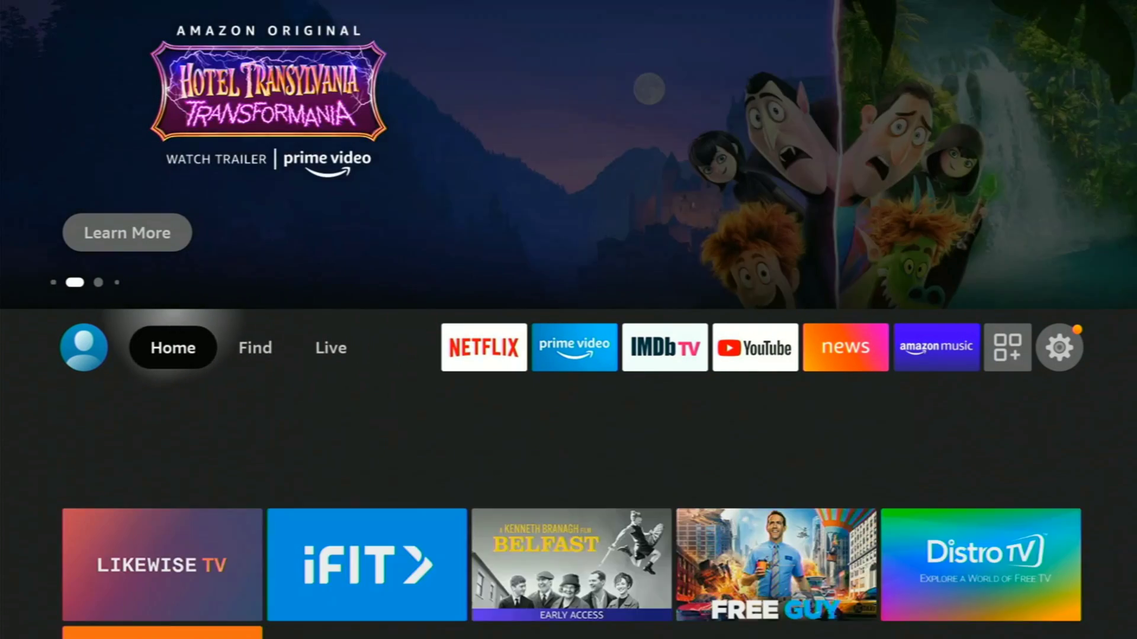
key("Left")
key("Right")
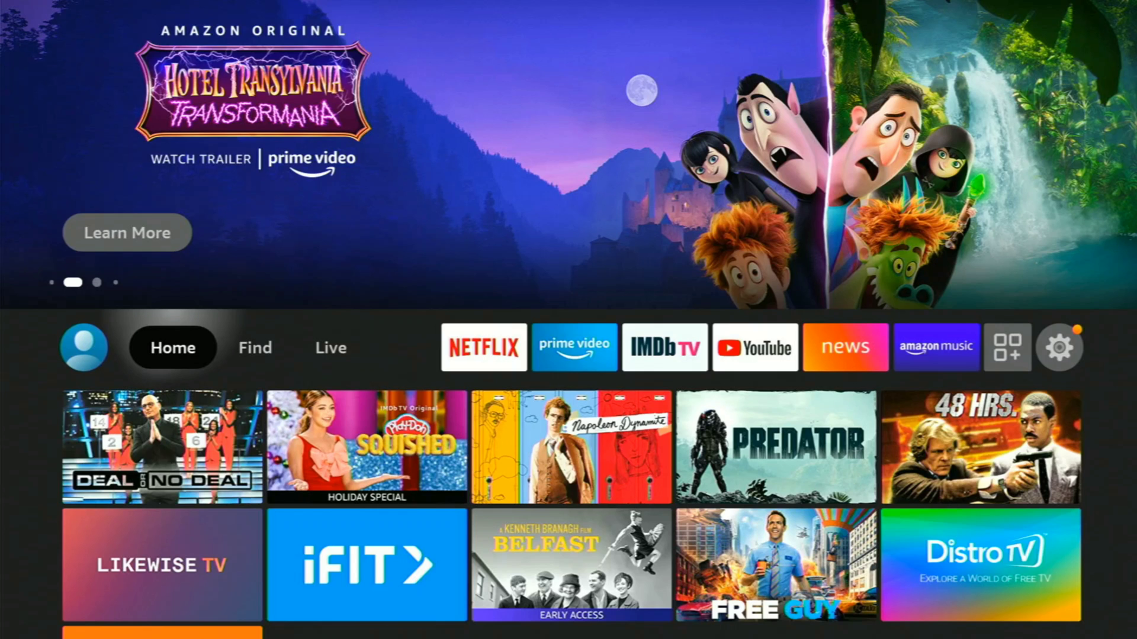
Bring up the quick-access screen, examine its Apps and Sleep shortcuts, and return to the home screen
key("Home")
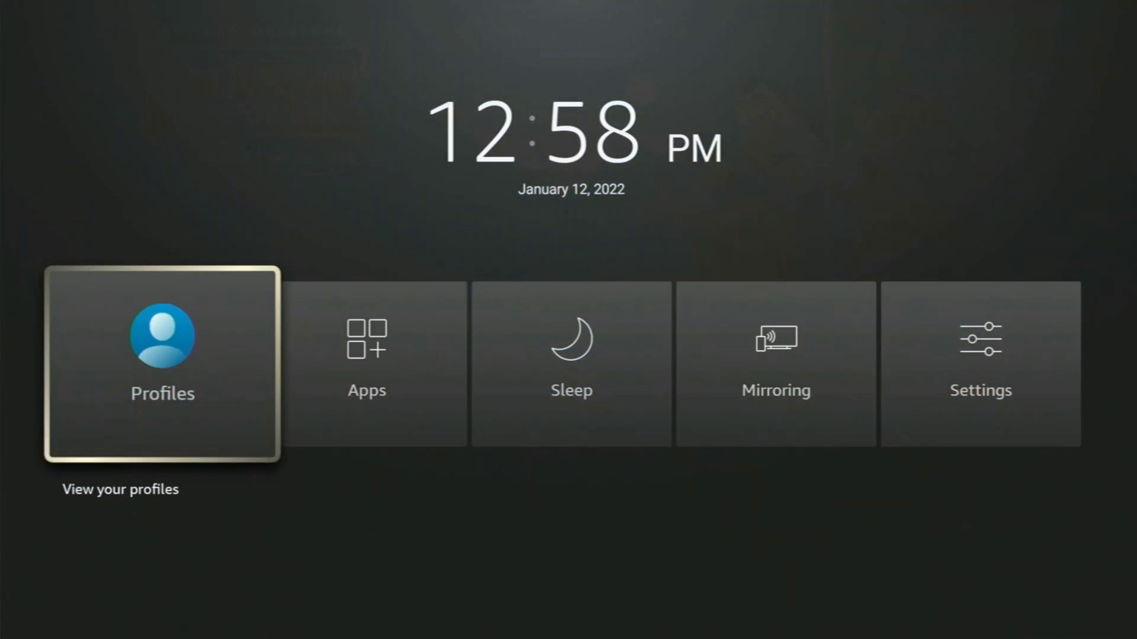
key("Right")
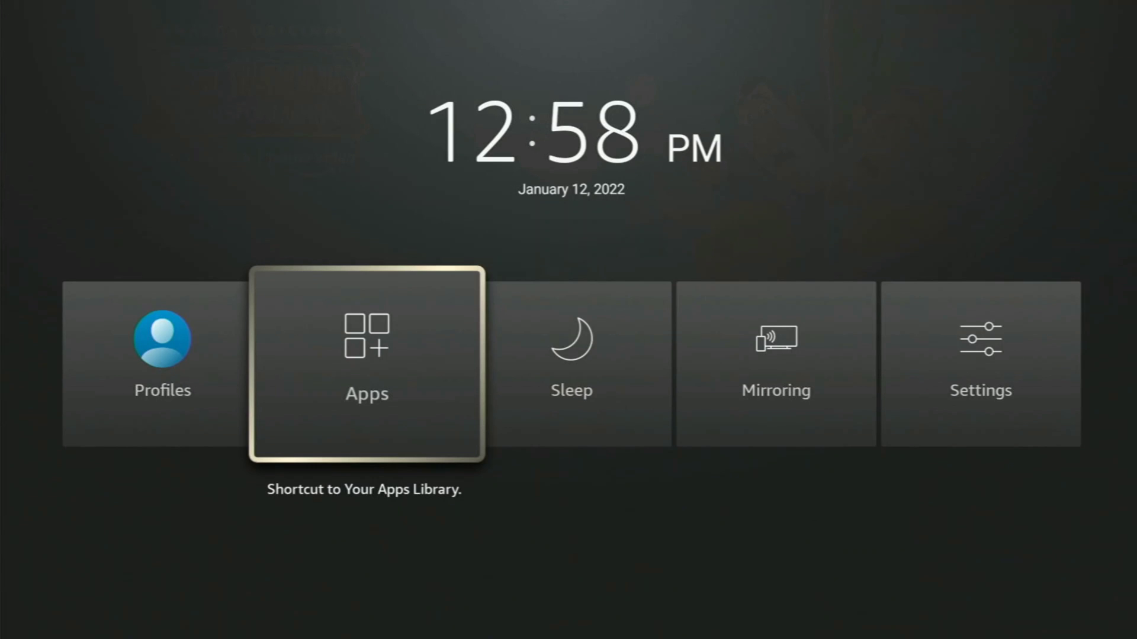
key("Right")
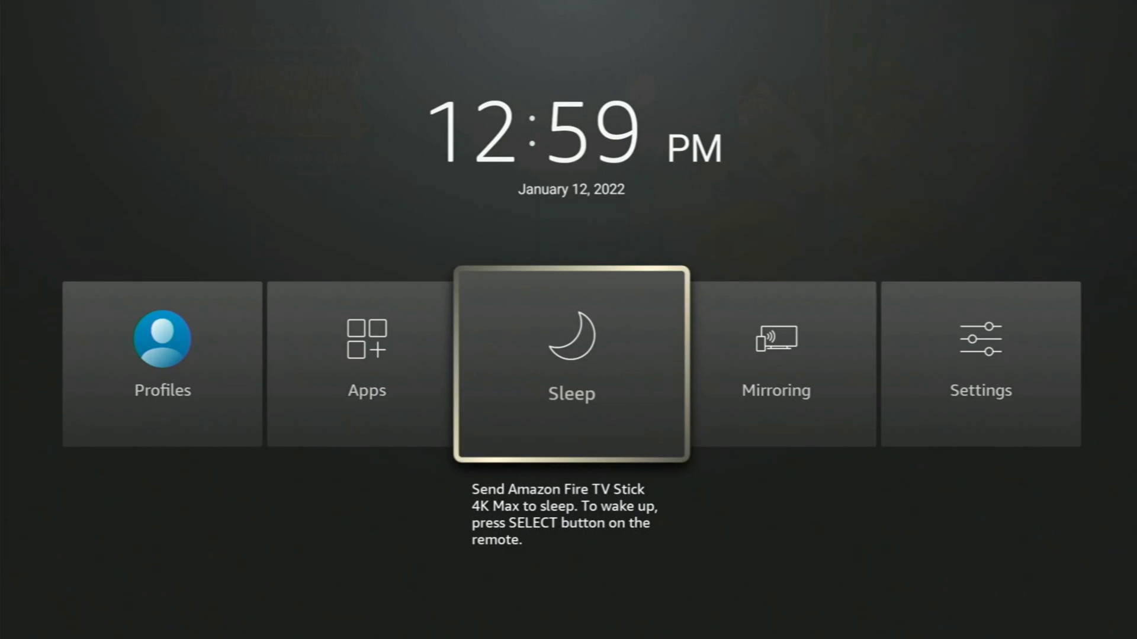
key("Escape")
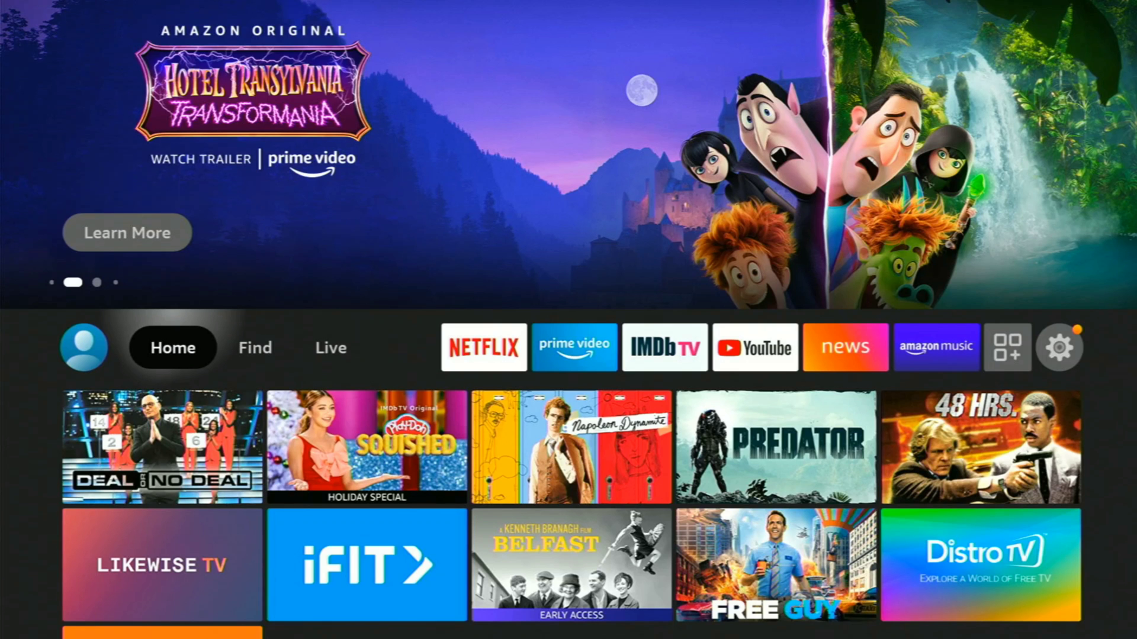